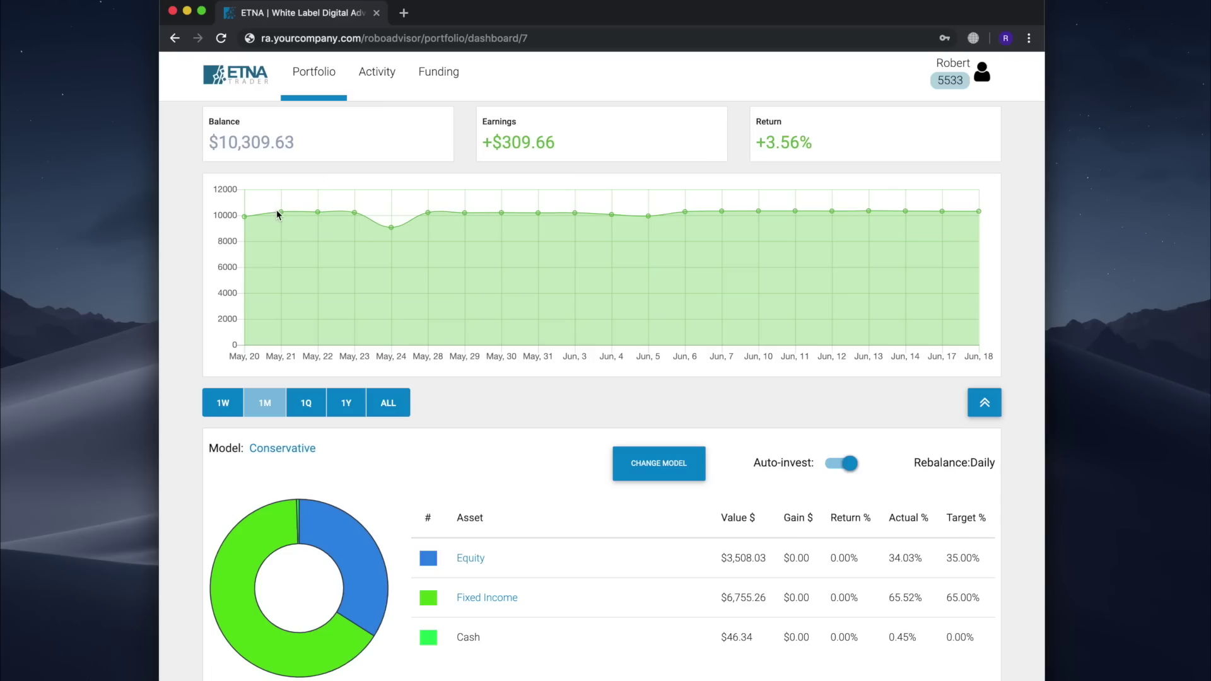
# - Inspect the daily balances on the portfolio chart and extend its range through 1Q and 1Y to ALL
pyautogui.moveTo(283, 219)
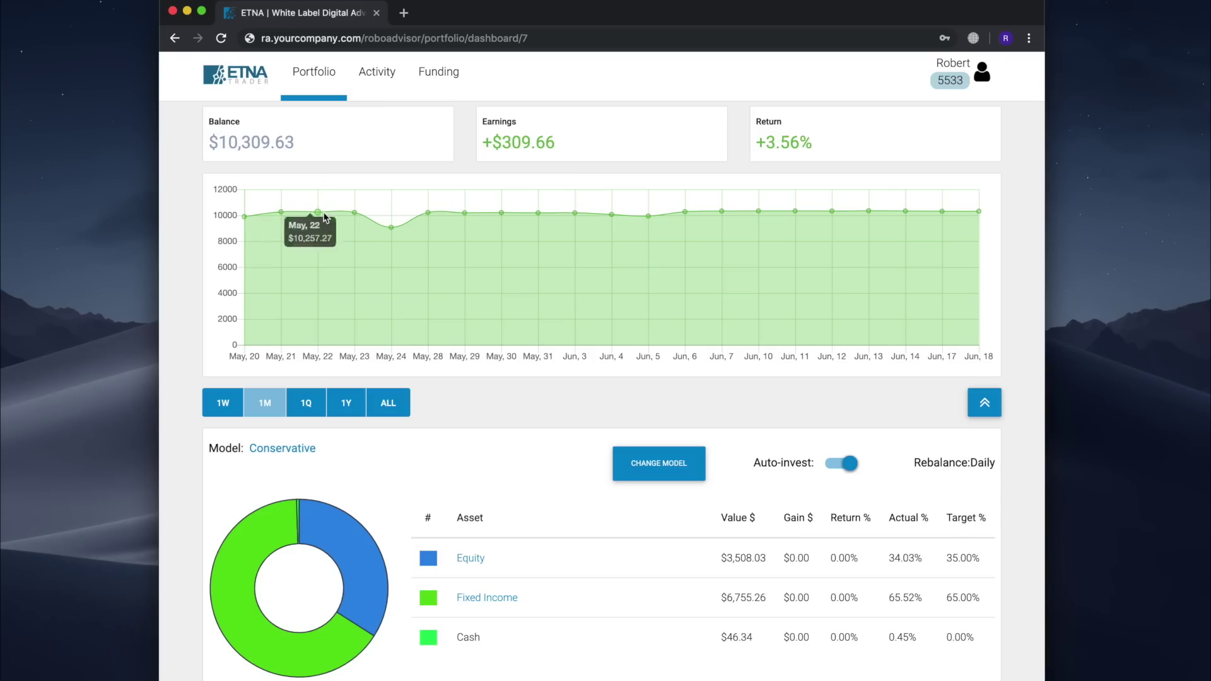
pyautogui.moveTo(359, 217)
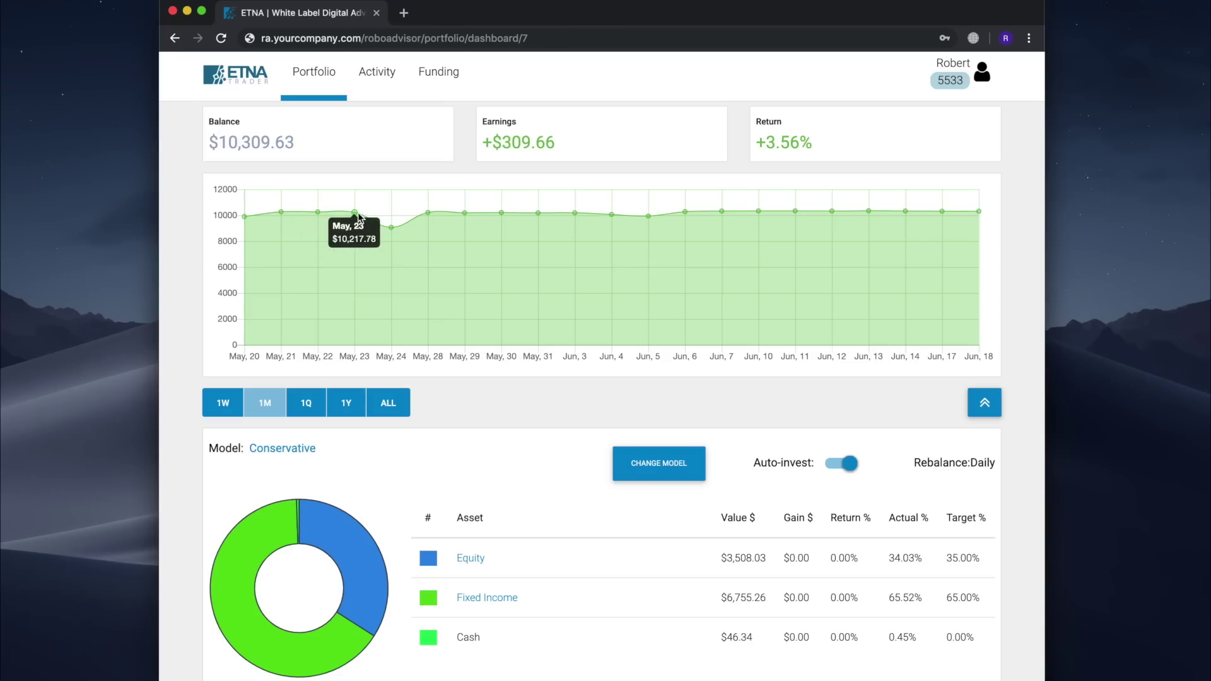
pyautogui.moveTo(393, 230)
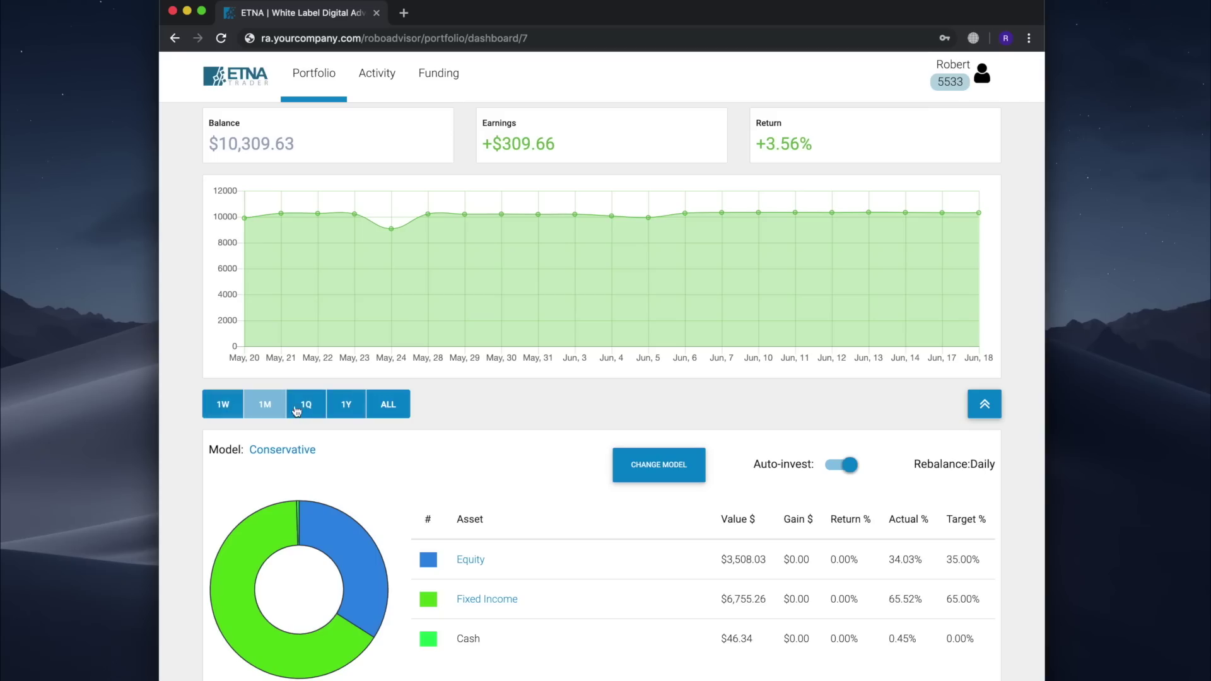
pyautogui.click(346, 406)
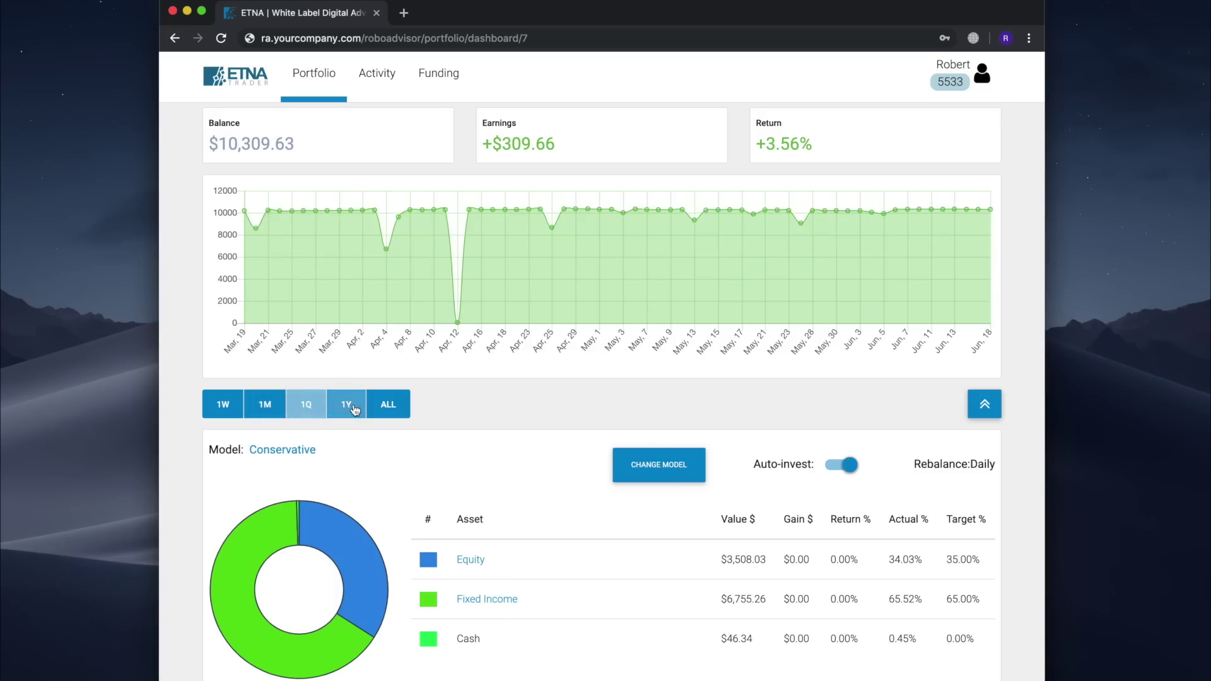
pyautogui.click(388, 405)
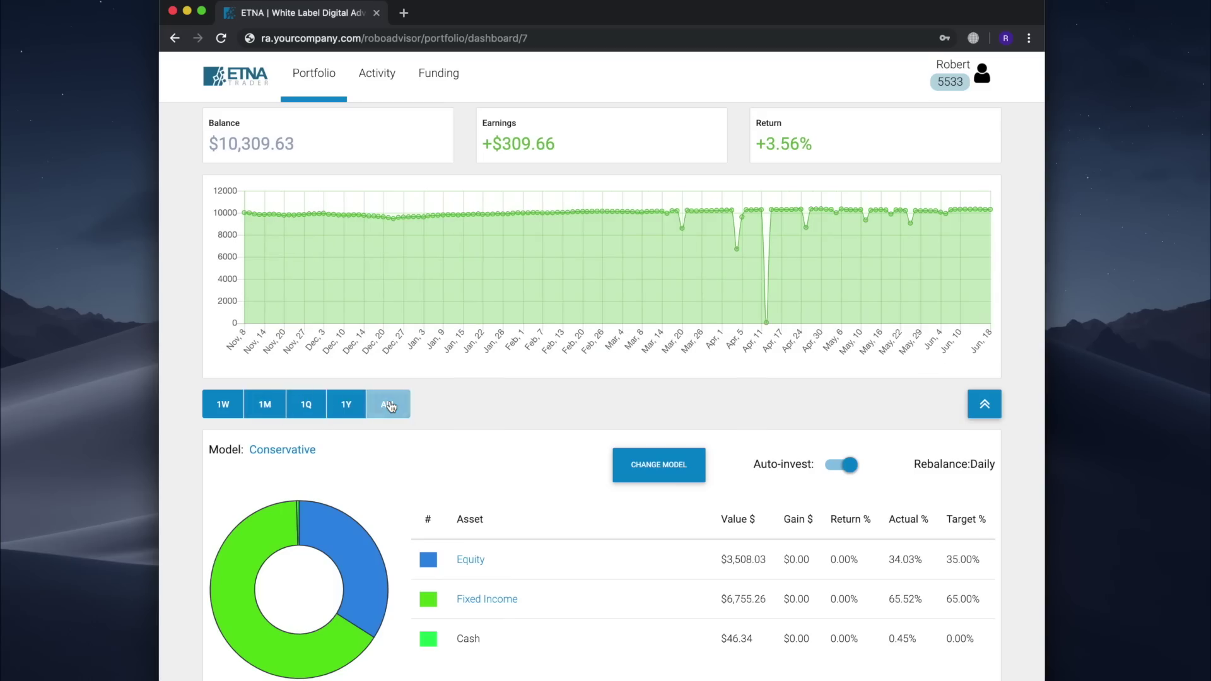
# - Examine the Conservative model's asset allocation, comparing actual and target percentages for Equity and Fixed Income
pyautogui.scroll(-2, 438, 399)
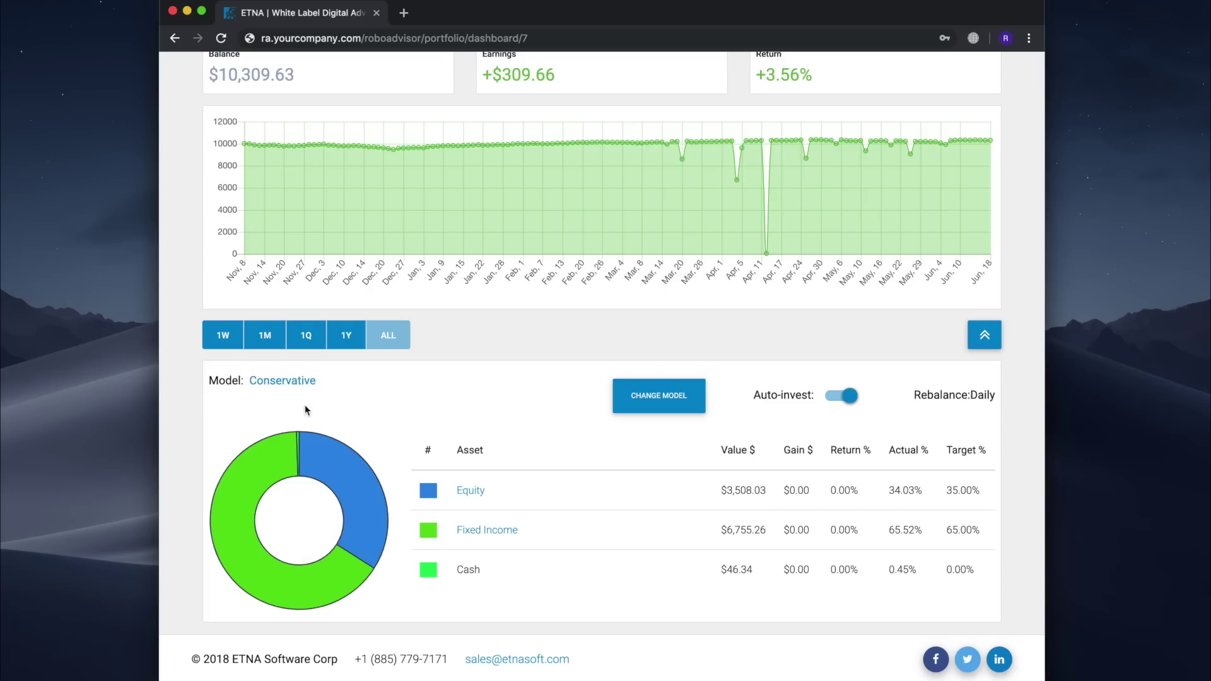
pyautogui.moveTo(257, 465)
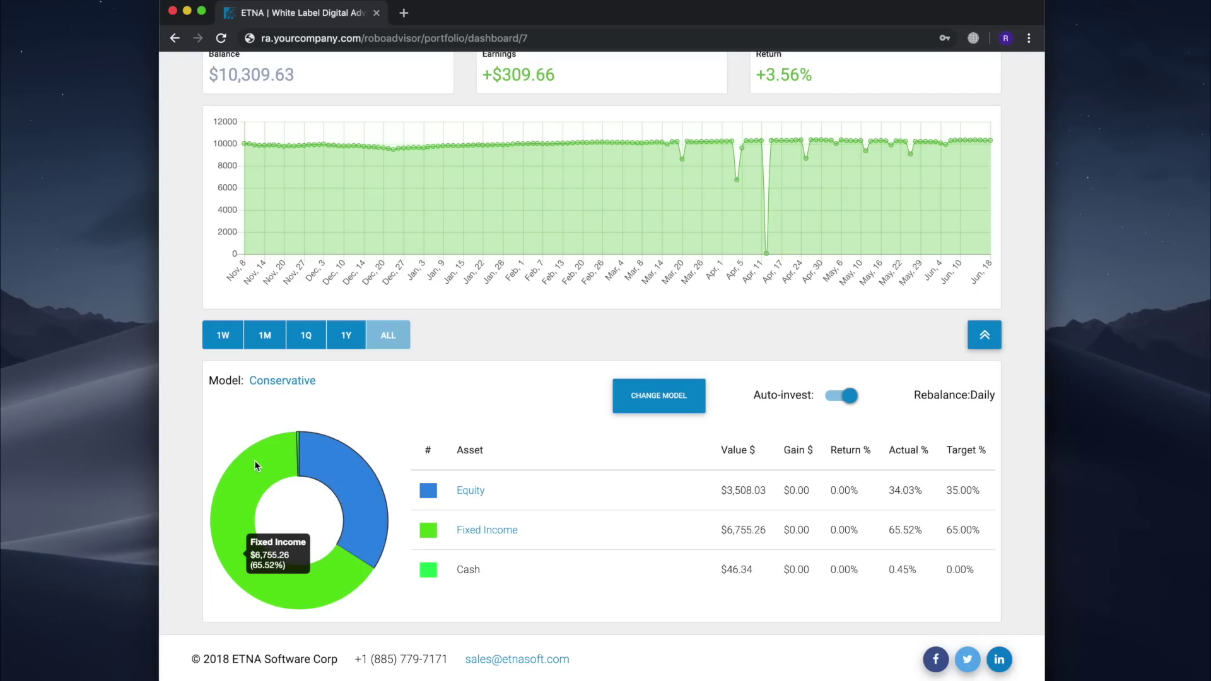
pyautogui.moveTo(346, 476)
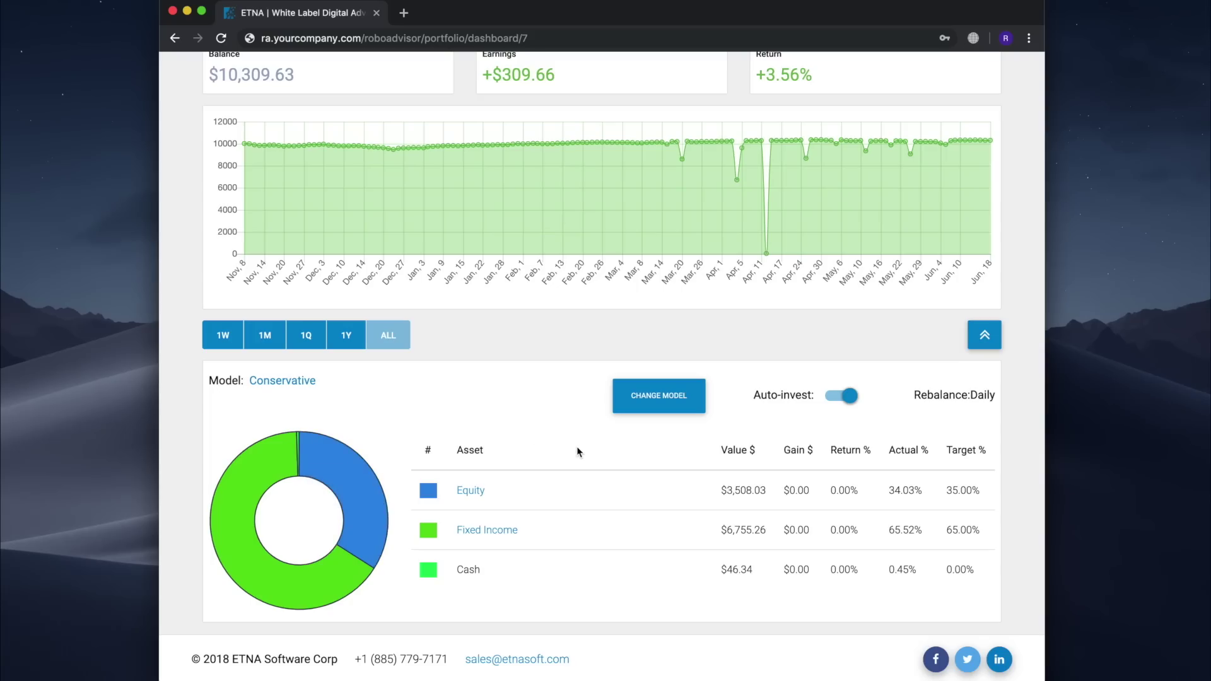
pyautogui.moveTo(802, 491)
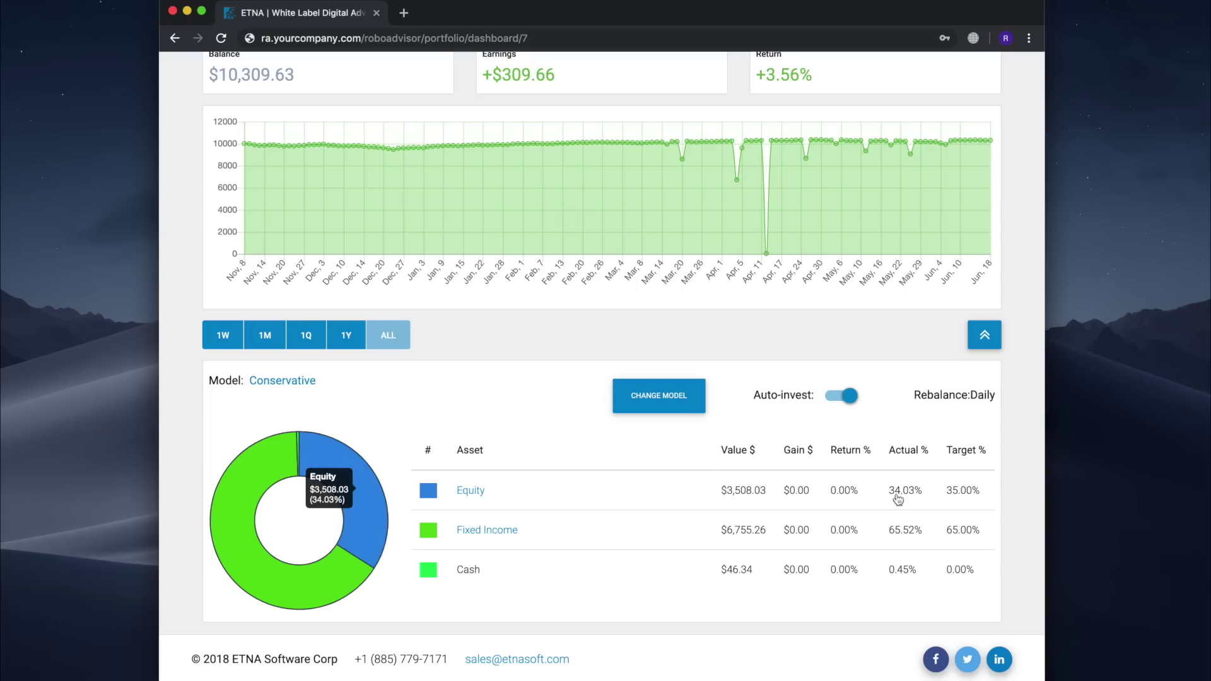
pyautogui.moveTo(896, 525)
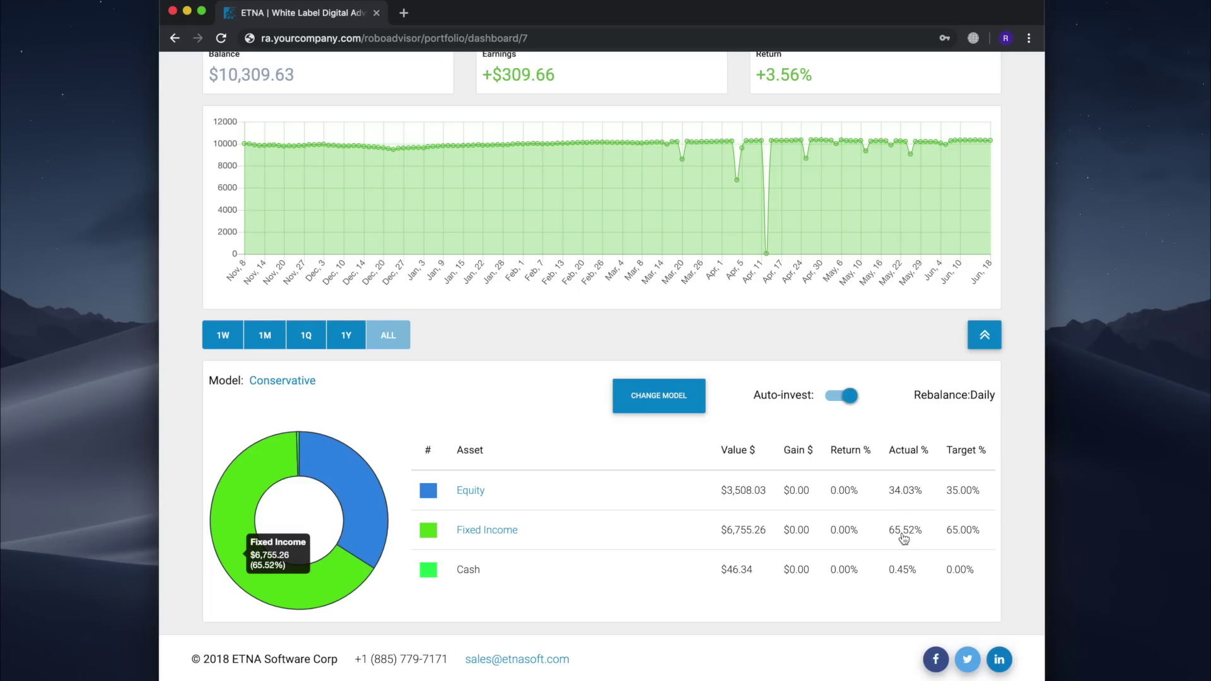
pyautogui.moveTo(968, 496)
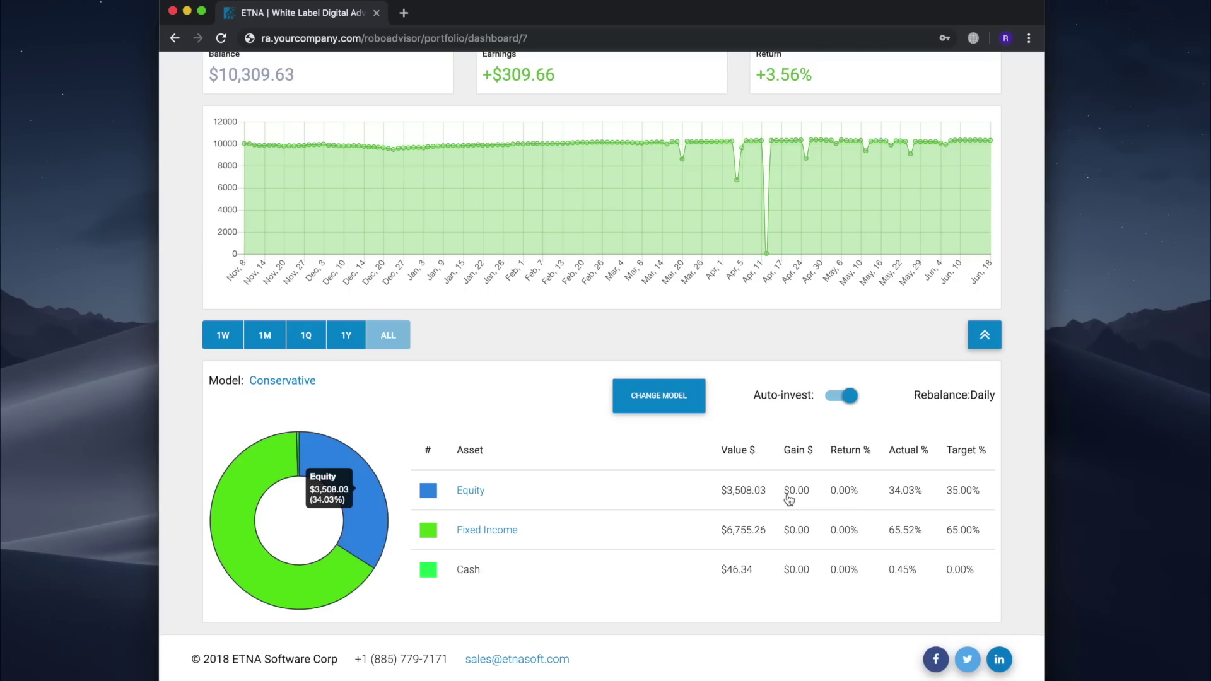
# - Open the model change page and review all the alternative investment models on offer
pyautogui.click(669, 404)
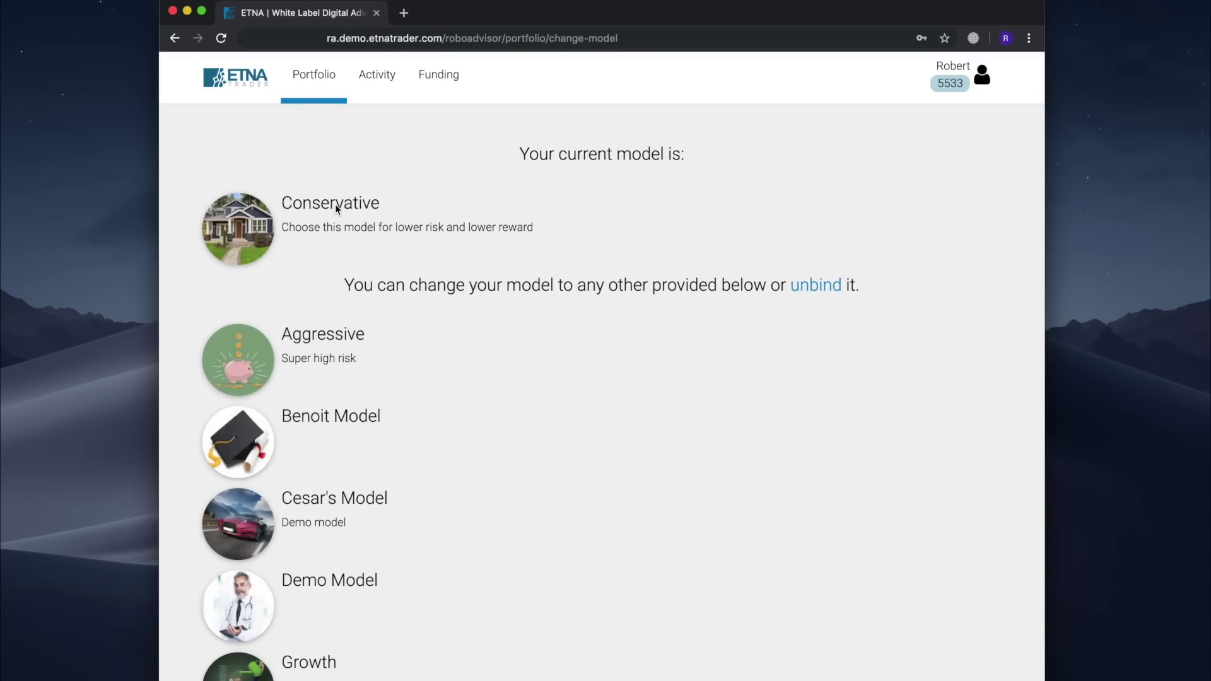
pyautogui.scroll(-3, 321, 391)
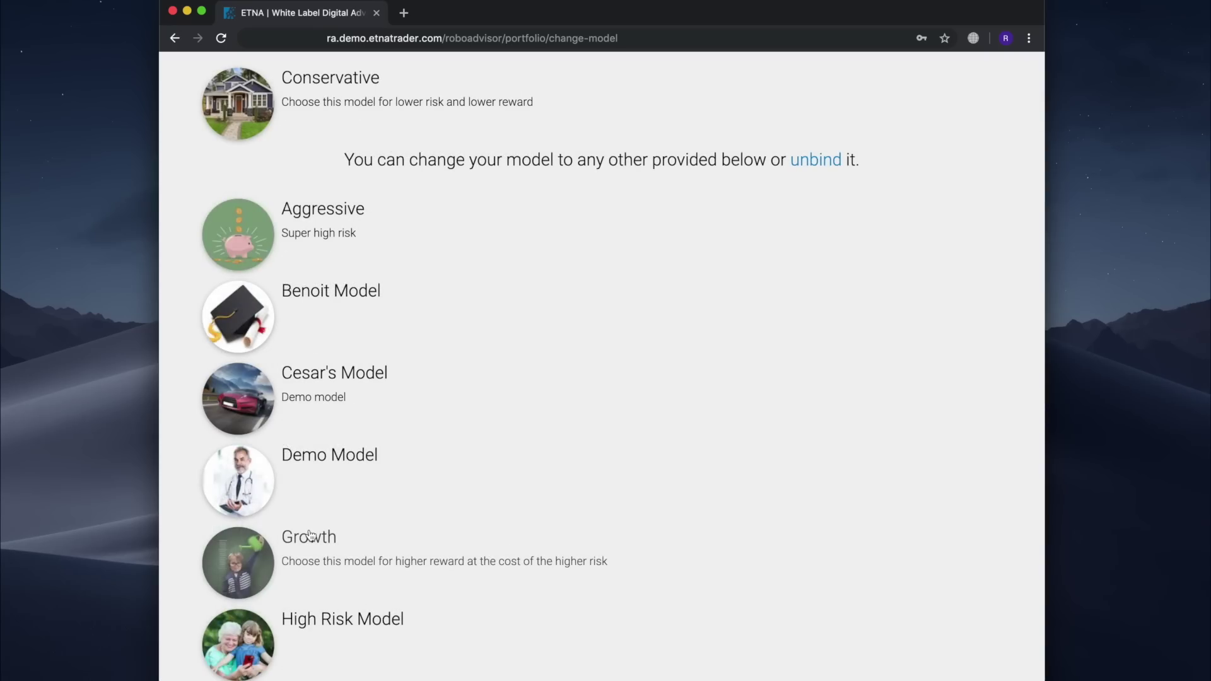
pyautogui.scroll(-2, 318, 549)
pyautogui.scroll(-5, 337, 576)
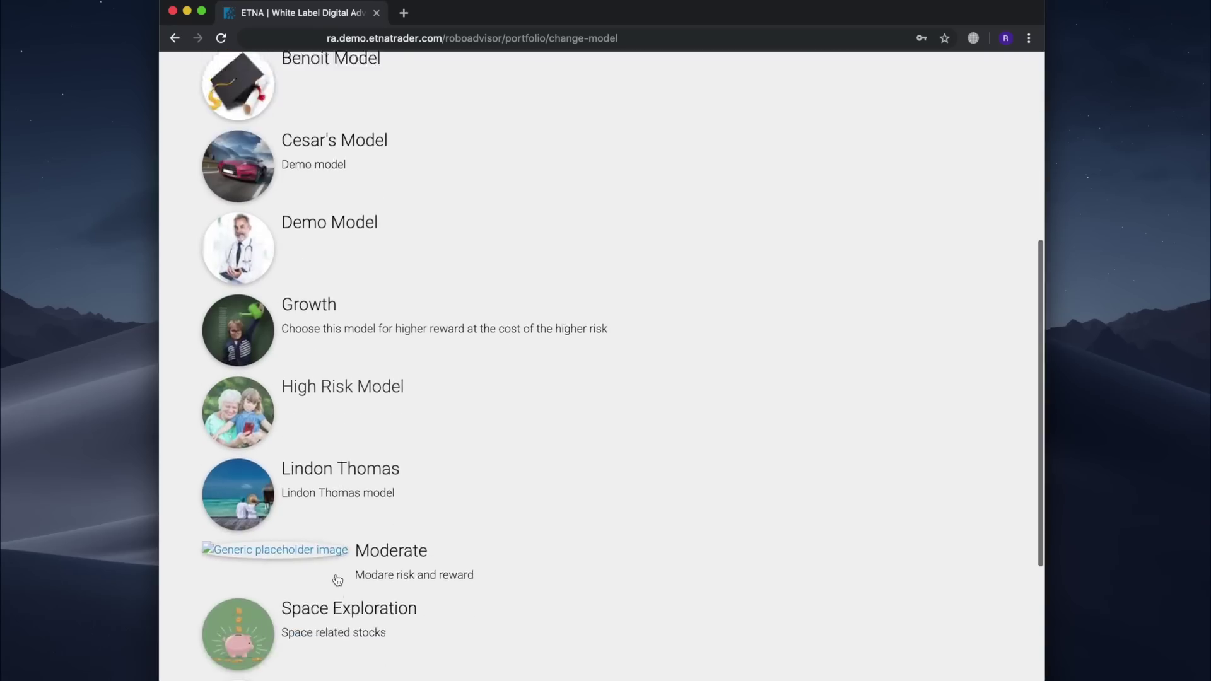
pyautogui.scroll(-2, 400, 498)
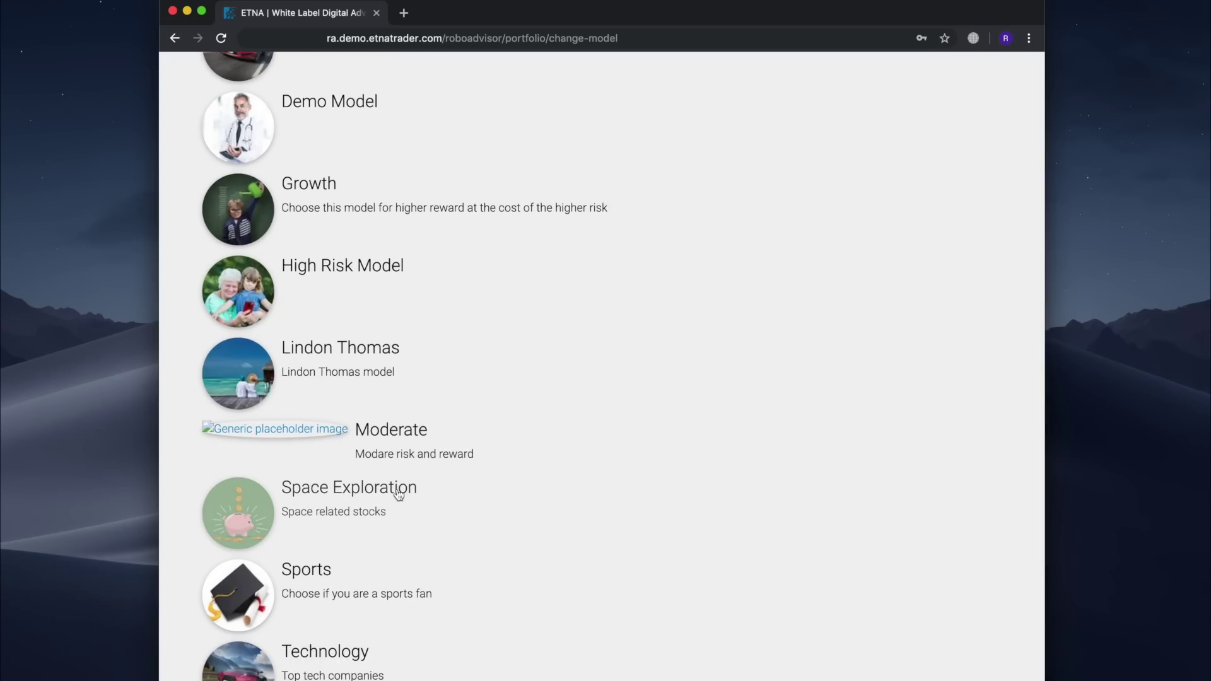
pyautogui.scroll(-2, 396, 497)
pyautogui.scroll(-2, 382, 587)
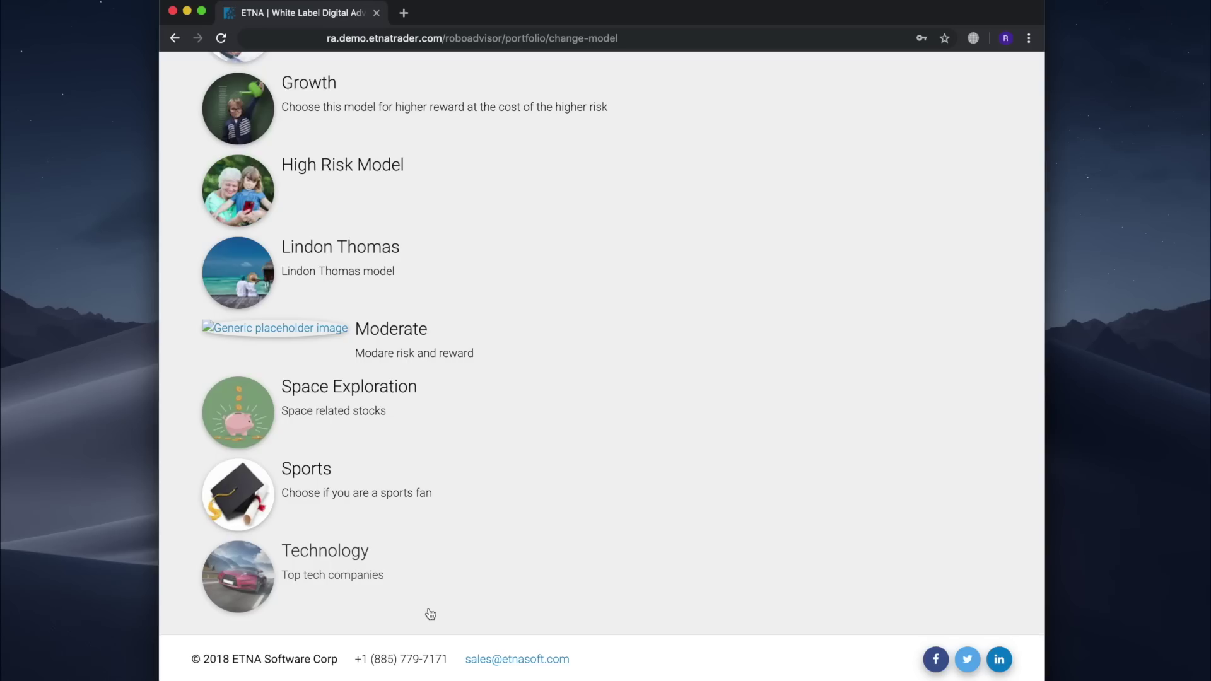
# - Review the account's activity history and open the funding page
pyautogui.scroll(10, 430, 614)
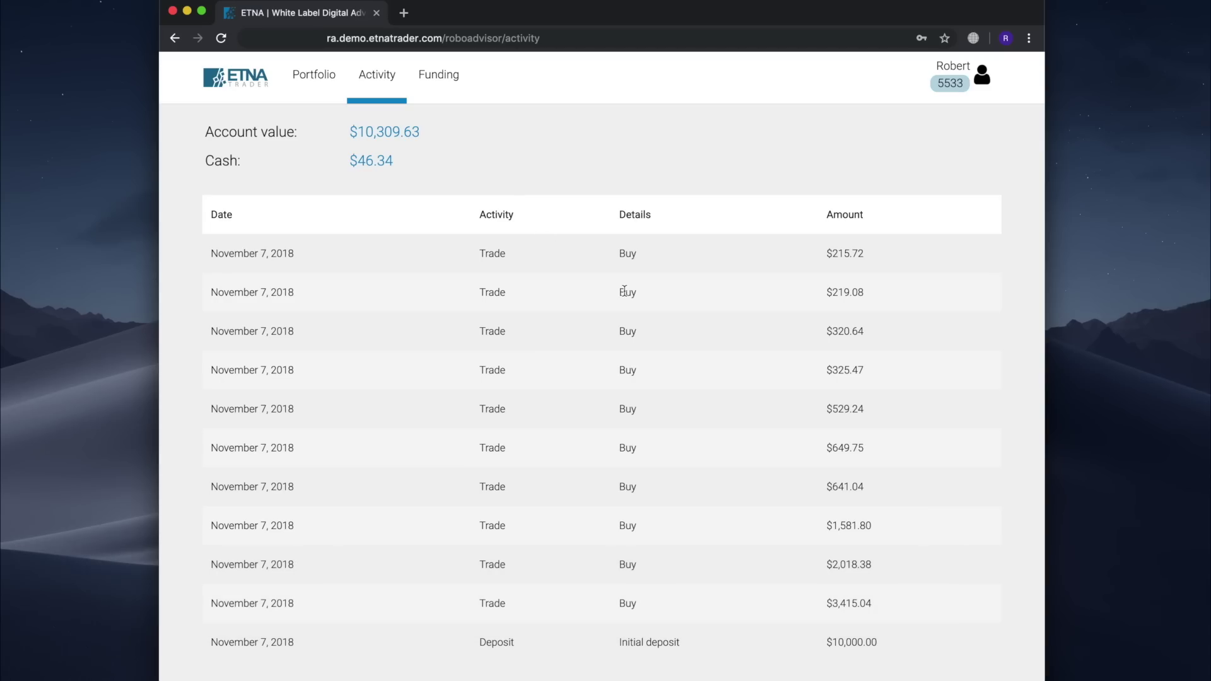
pyautogui.scroll(-2, 624, 291)
pyautogui.click(438, 74)
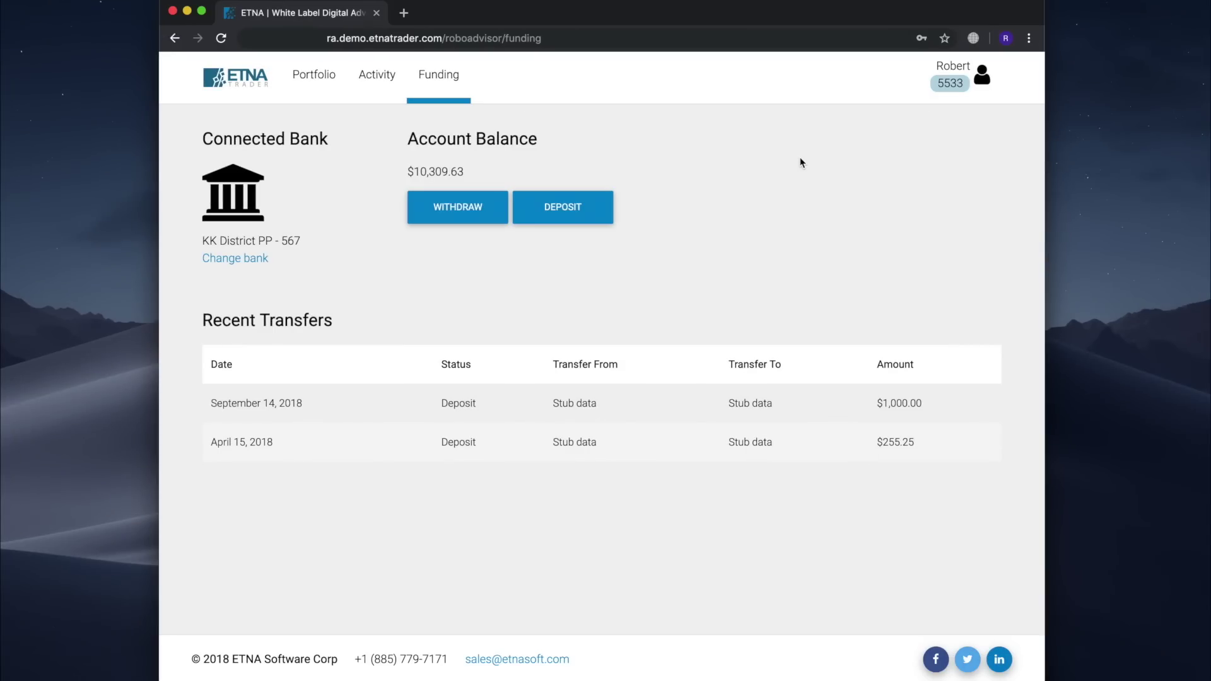
# - Open the user settings, review the profile information, and view the list of accounts
pyautogui.click(950, 87)
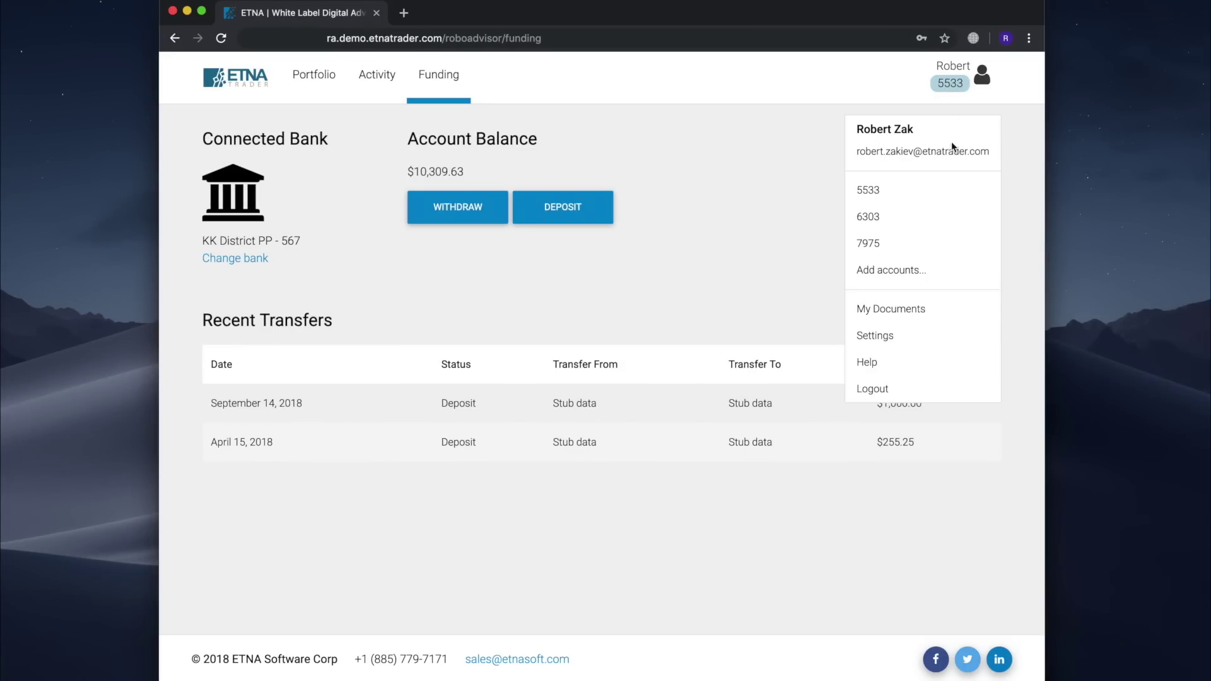
pyautogui.click(920, 335)
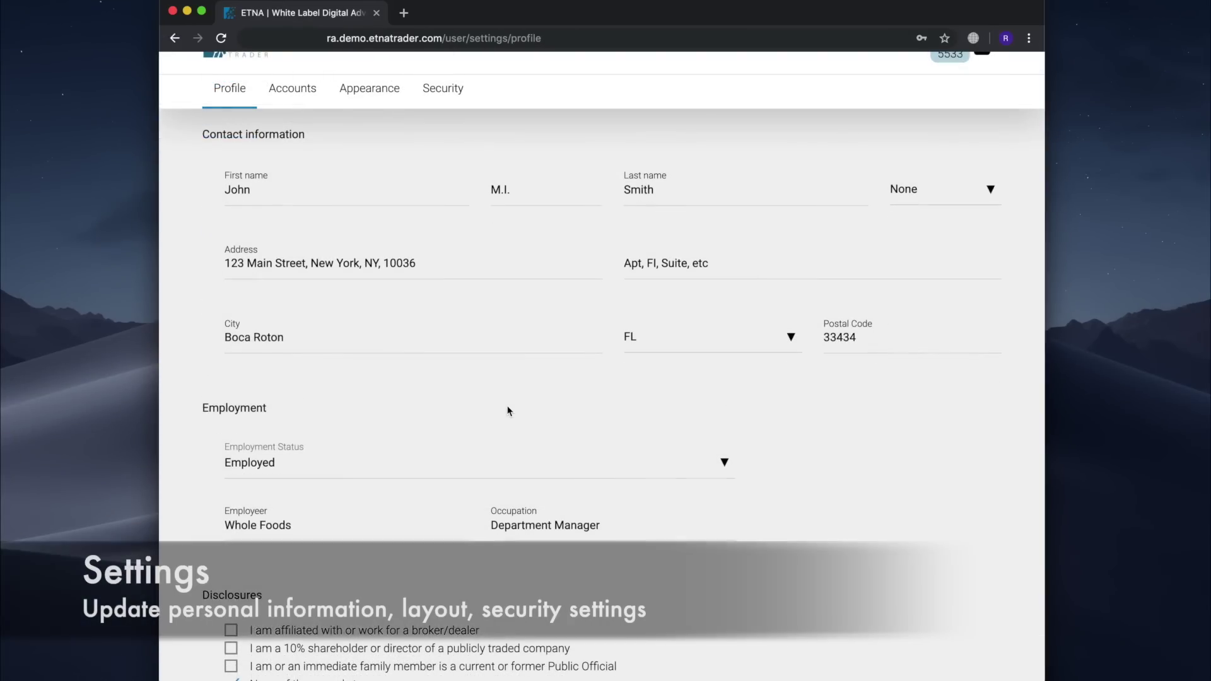
pyautogui.scroll(-5, 508, 411)
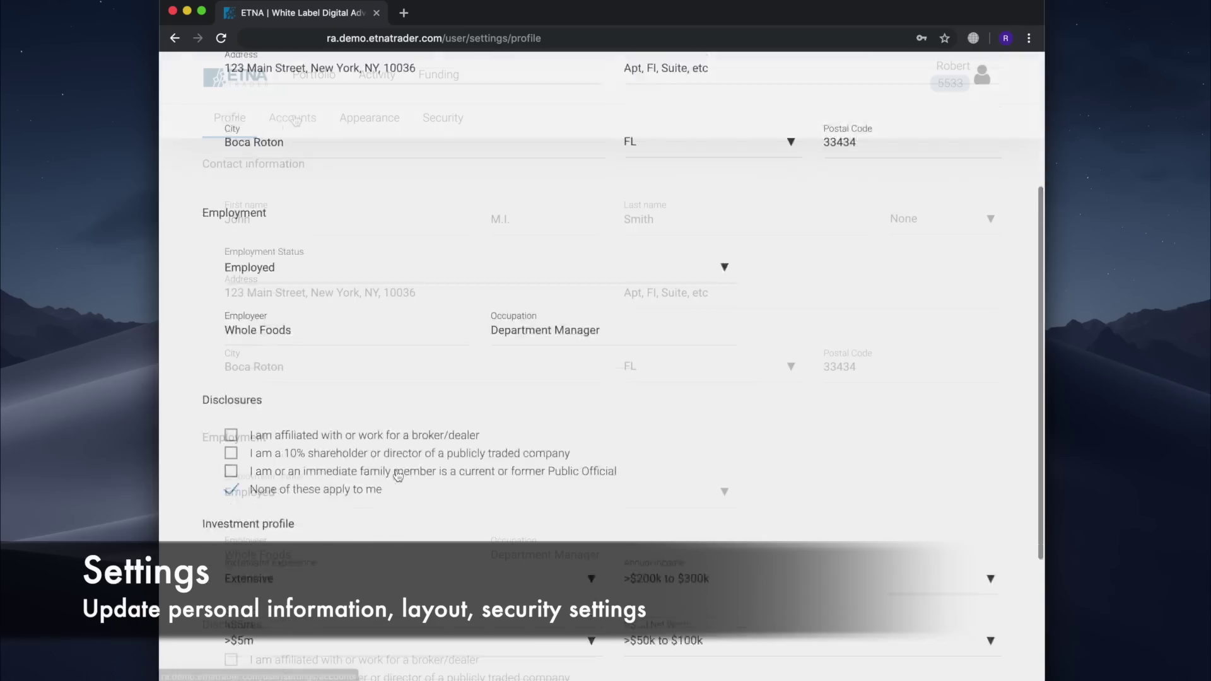
pyautogui.click(294, 119)
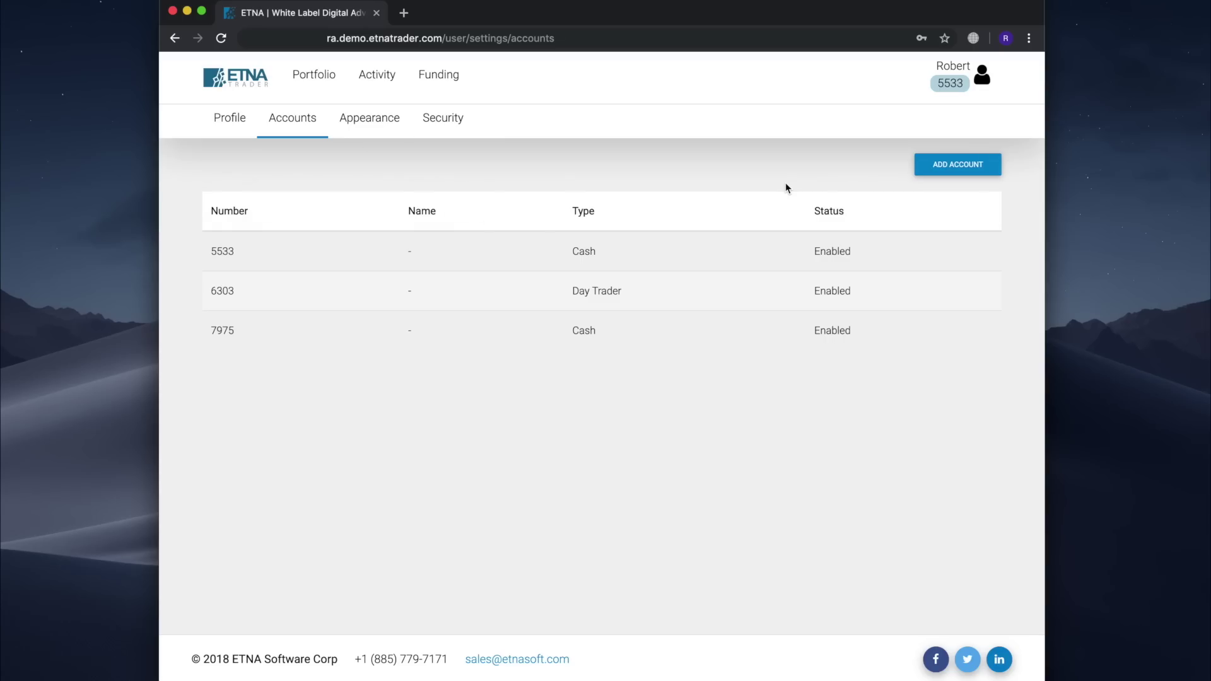
# - Switch the color schema to Dark and turn on two-factor authentication in the user settings
pyautogui.click(370, 126)
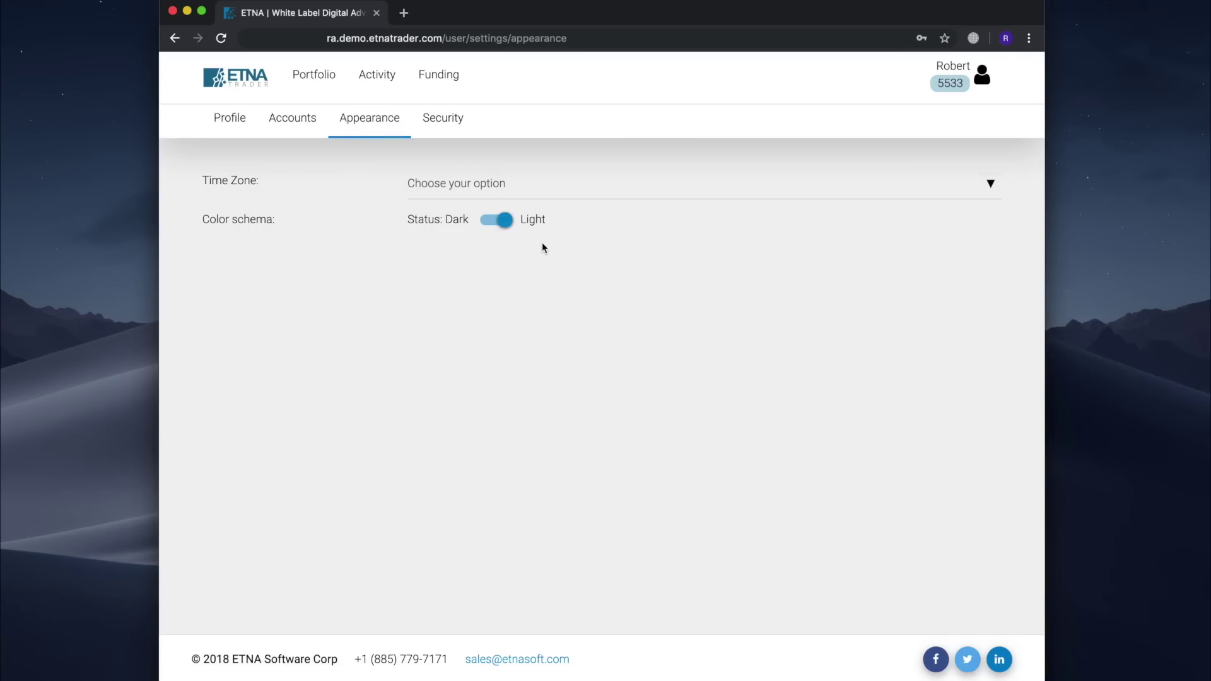
pyautogui.click(500, 220)
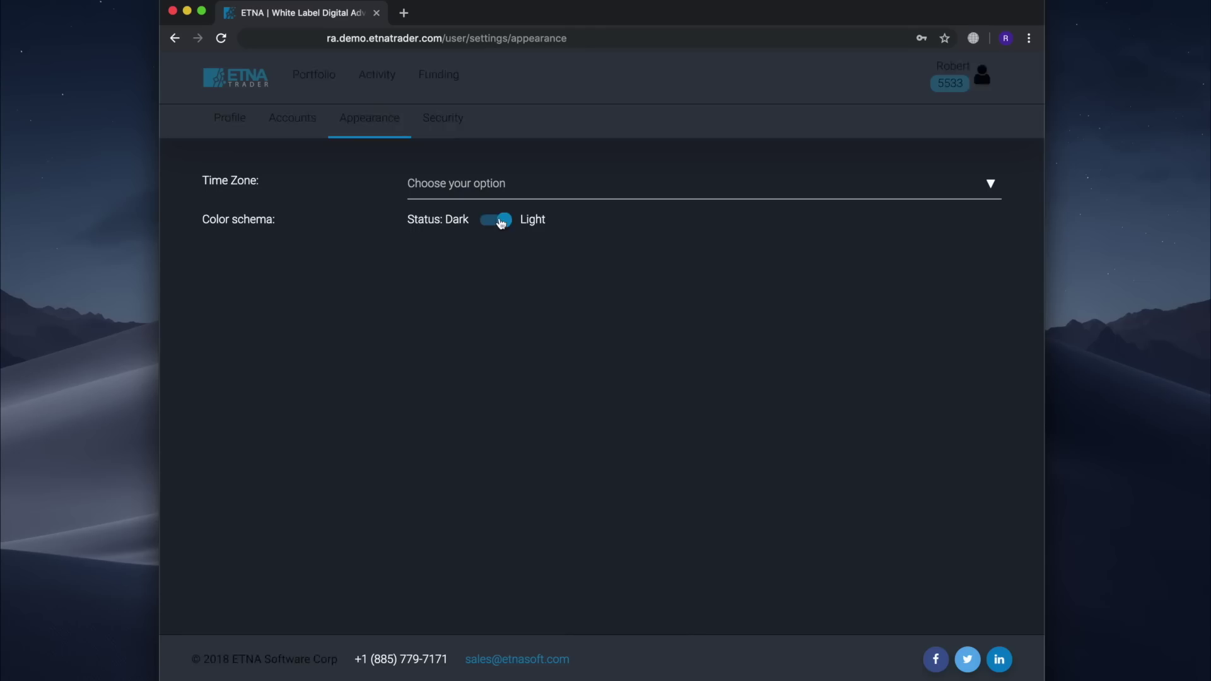
pyautogui.click(445, 126)
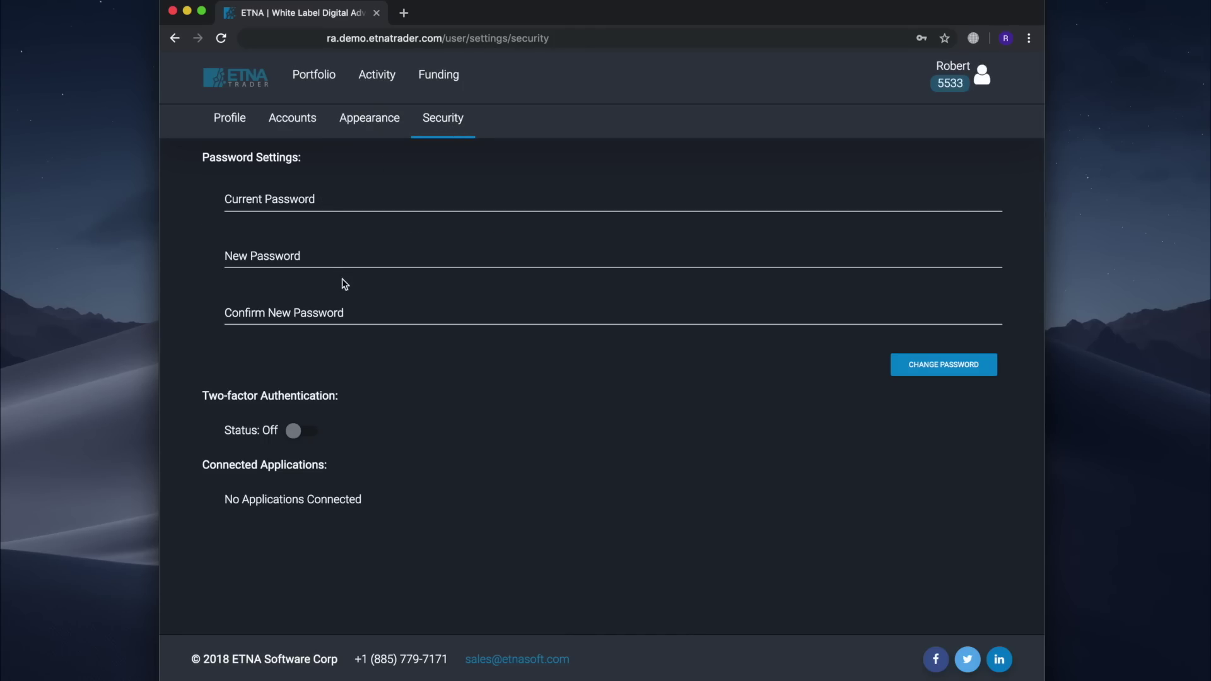
pyautogui.click(296, 431)
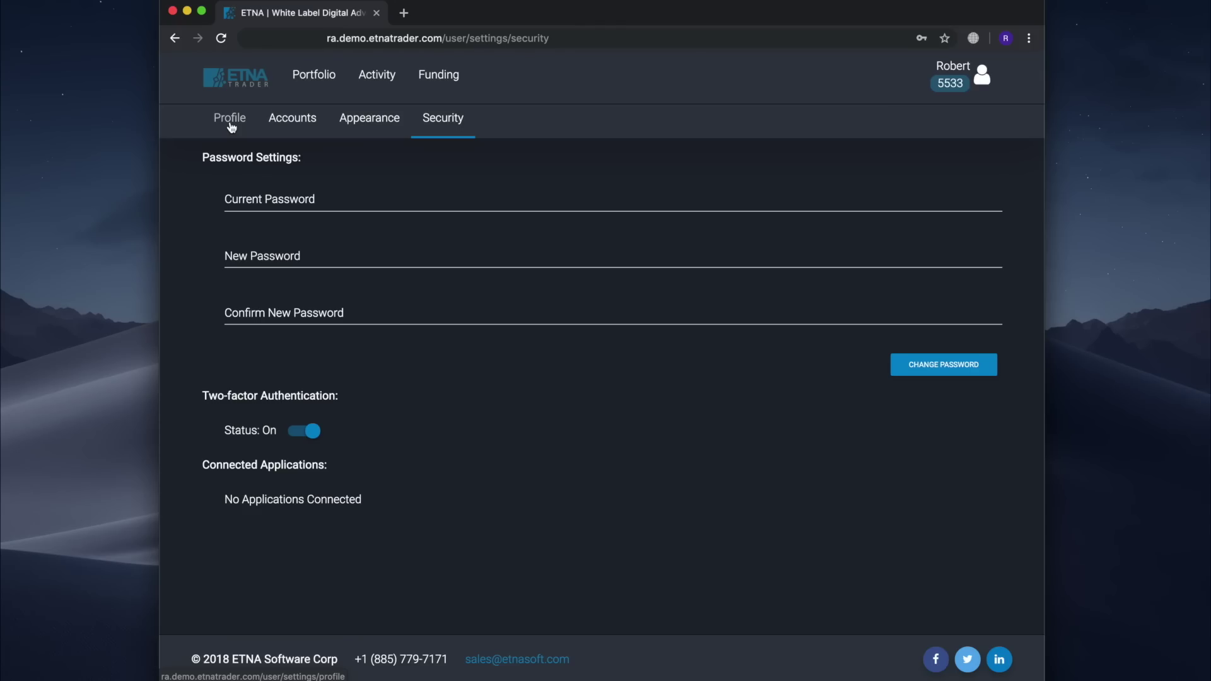
# - Open demo.etnatrader.com in a new browser tab
pyautogui.press('super+t')
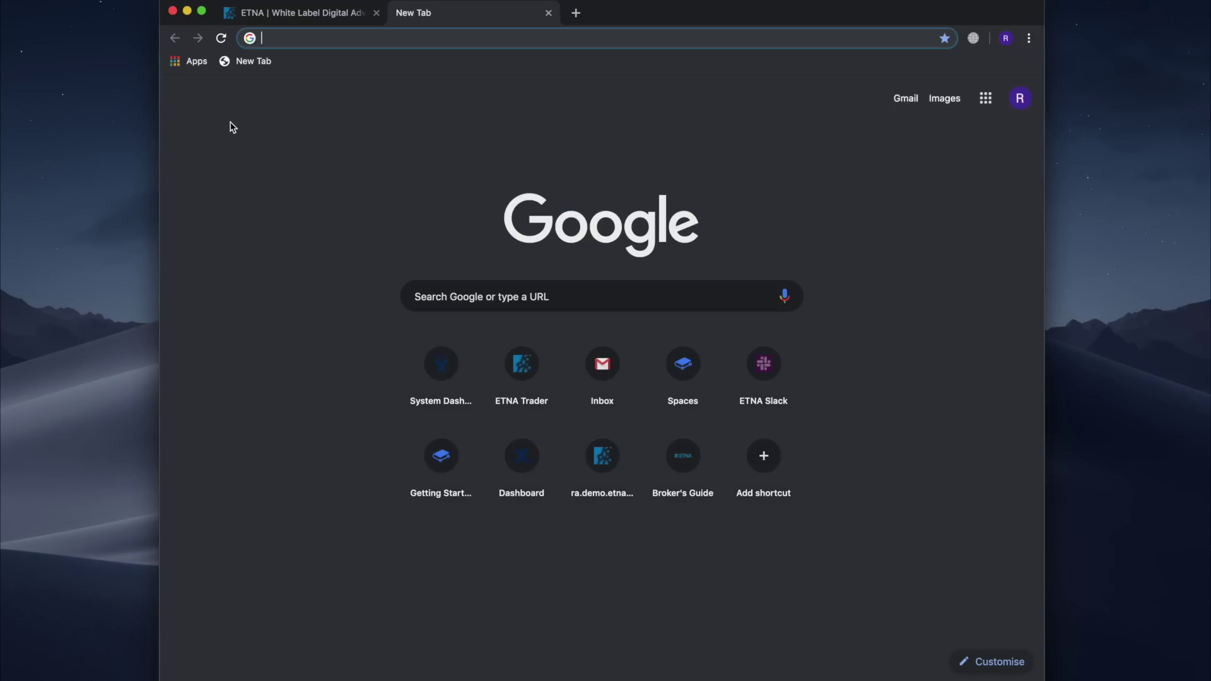
pyautogui.write('demo.etnatrader.com')
pyautogui.press('Return')
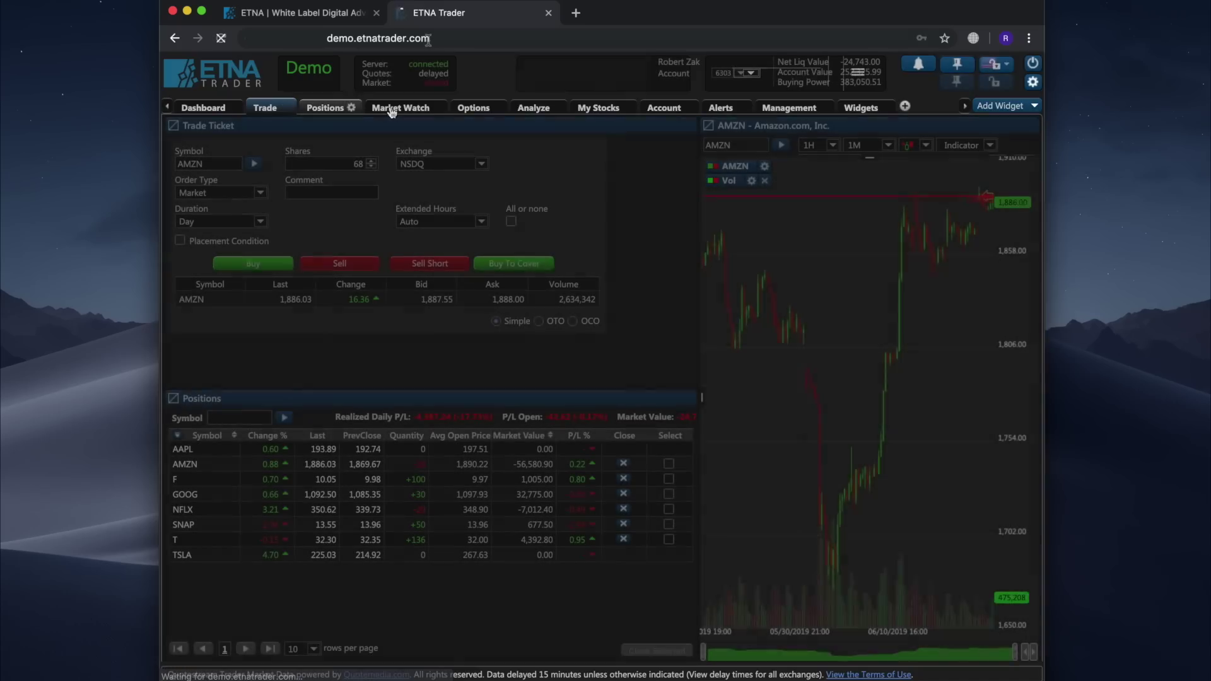
# - Add the RIA Models widget to the Trade workspace and maximize it
pyautogui.click(1019, 107)
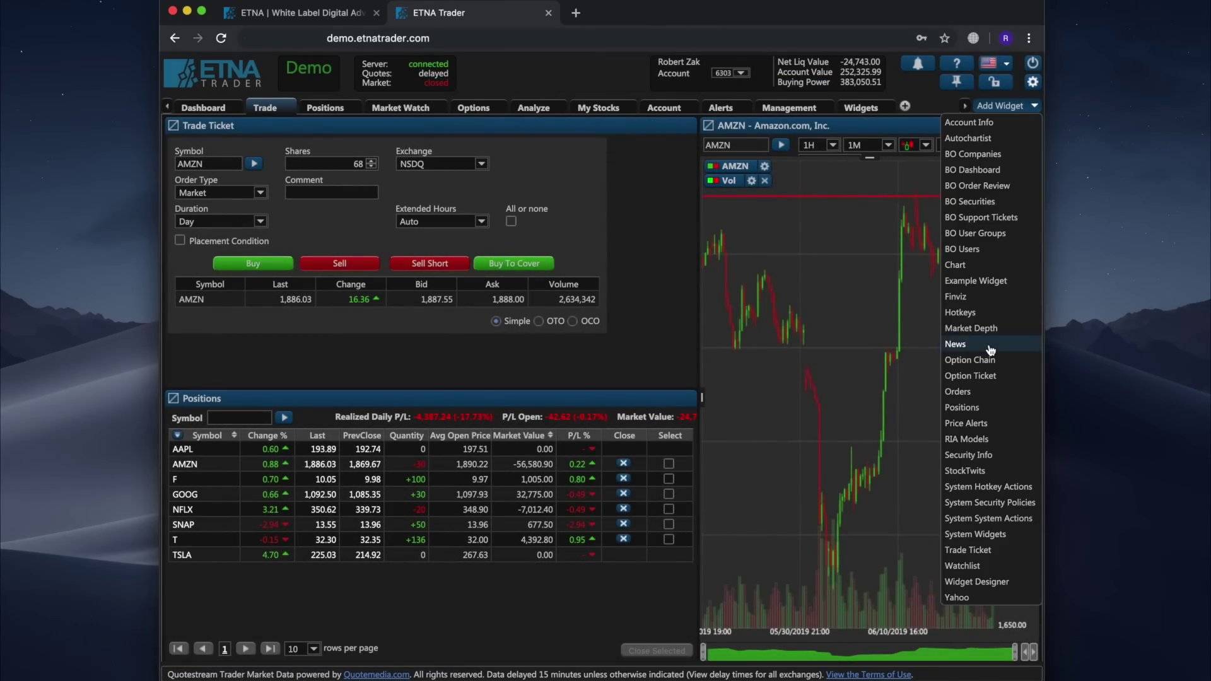
pyautogui.click(1009, 439)
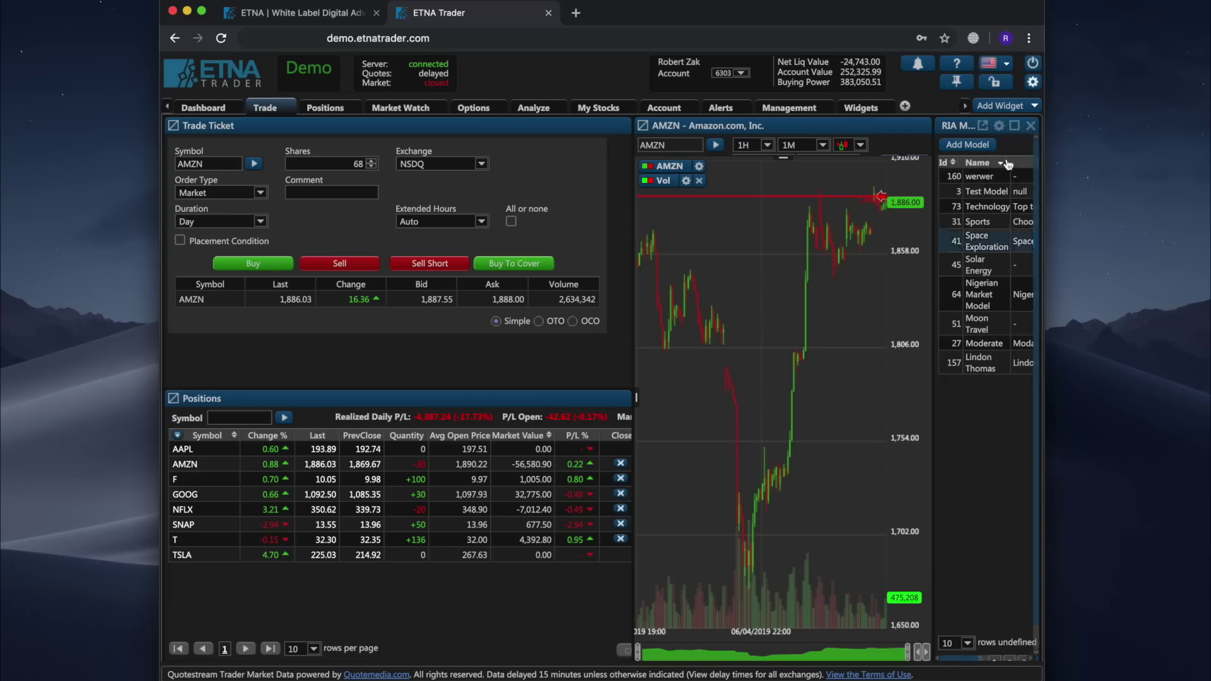
pyautogui.click(1014, 127)
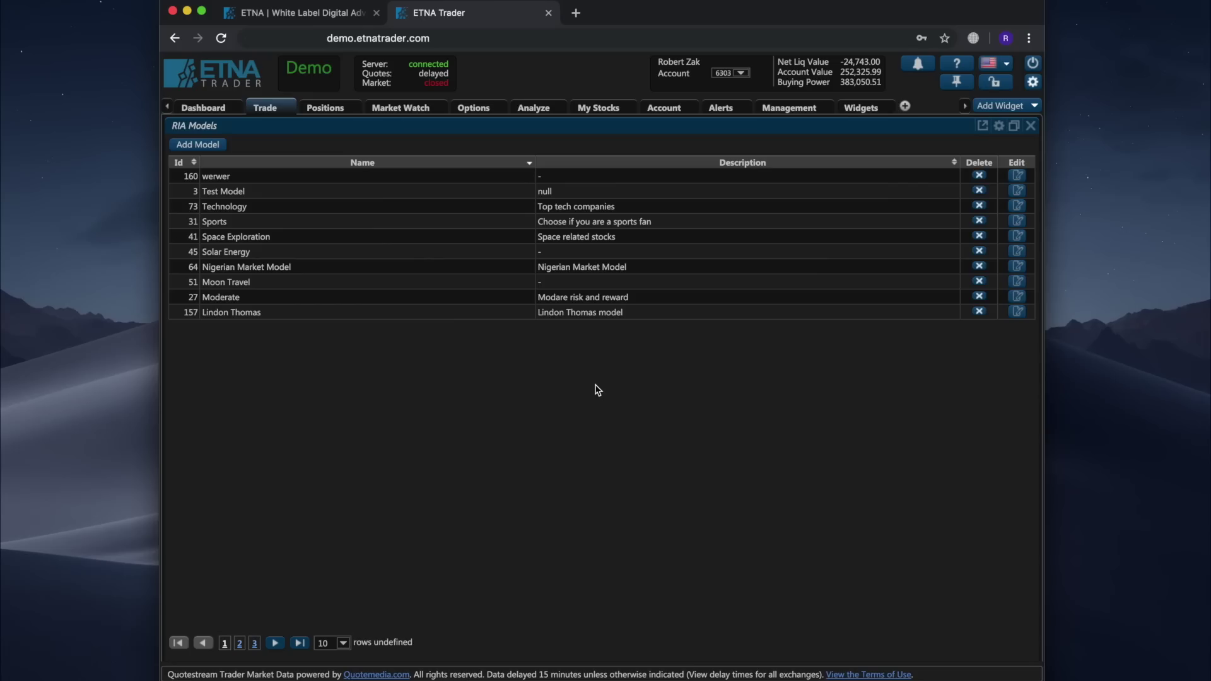
# - Start a new model named FANG, described as "The FANG stocks — Facebook, Apple, Netflix, Google.", and make it visible in roboadvisor
pyautogui.click(197, 145)
pyautogui.write('FANG')
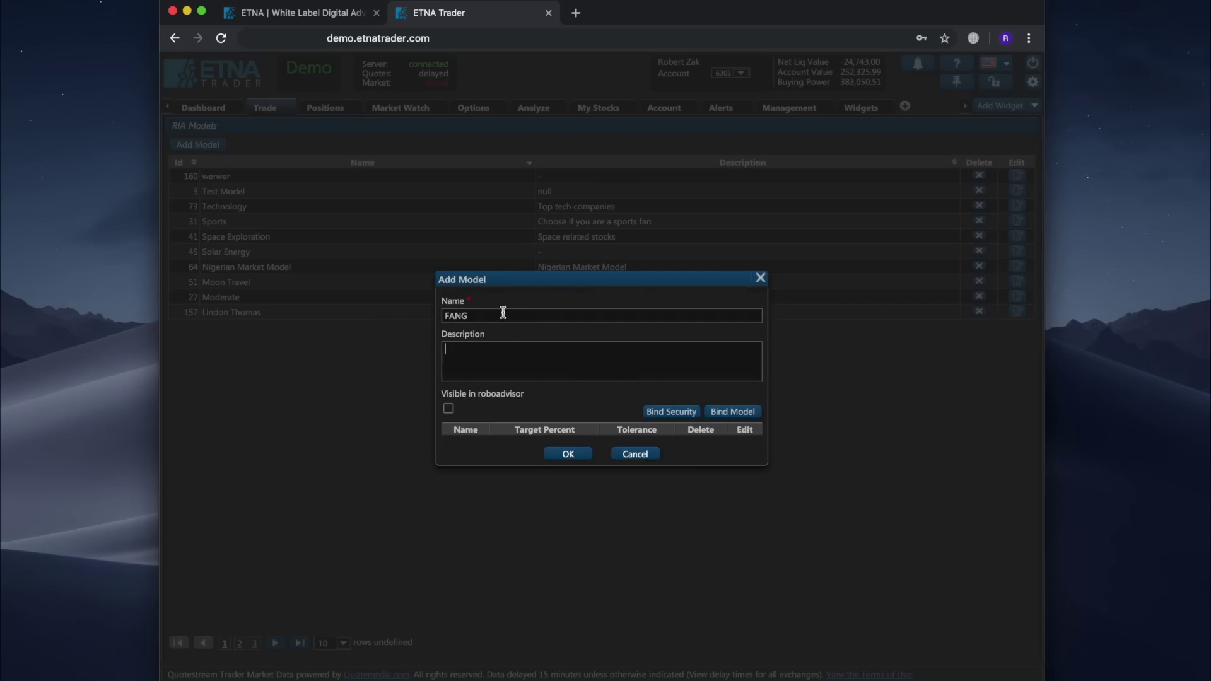
pyautogui.click(508, 346)
pyautogui.write('The FANG stocks — Facebook, Apple, Netflix, Google.')
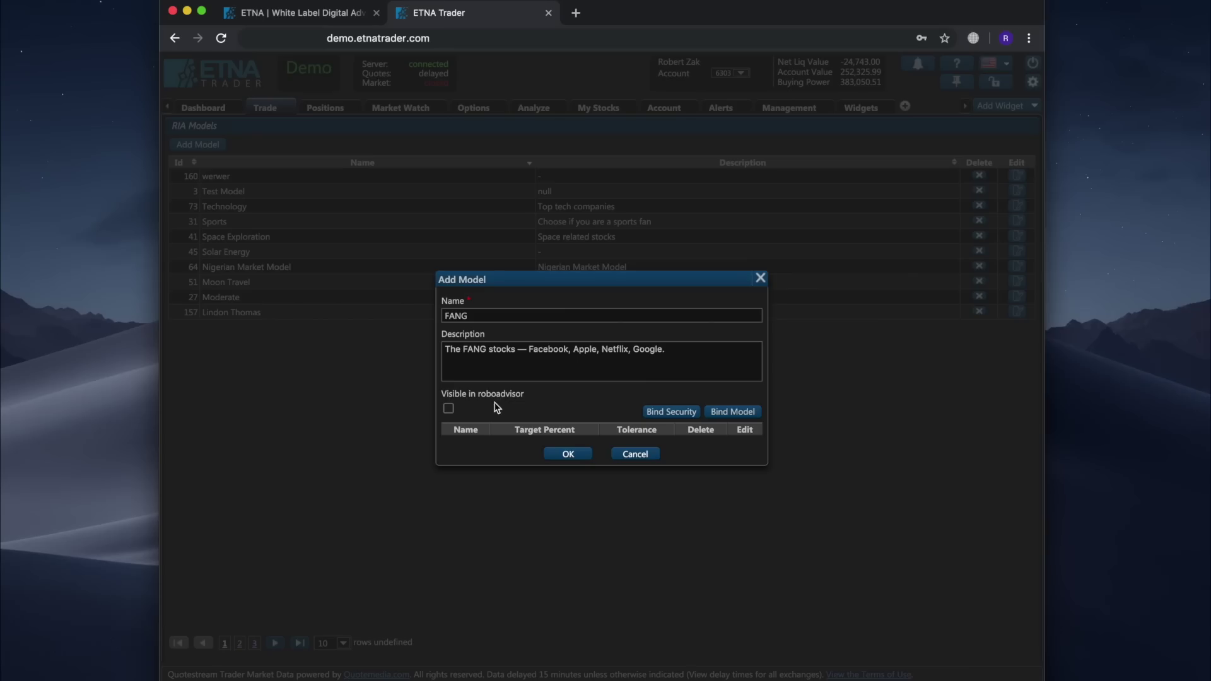
pyautogui.click(448, 409)
# - Bind the security FB to the FANG model with a target percent of 20 and a tolerance of 5
pyautogui.click(680, 413)
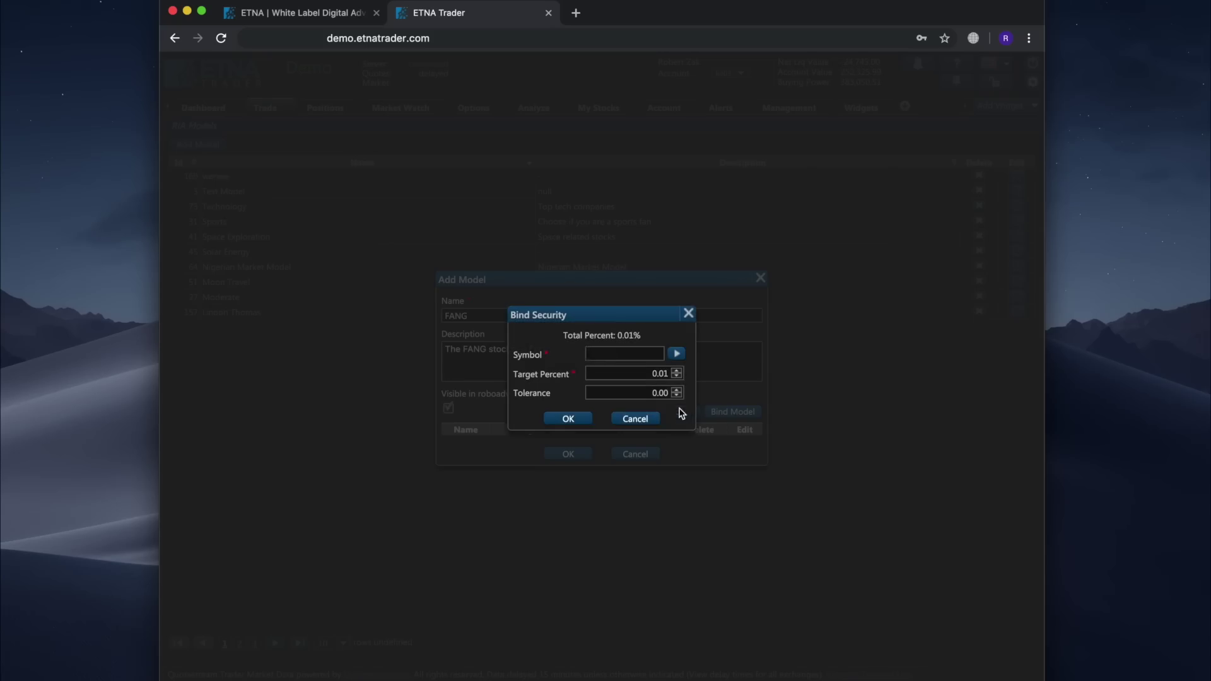
pyautogui.click(589, 353)
pyautogui.write('fb')
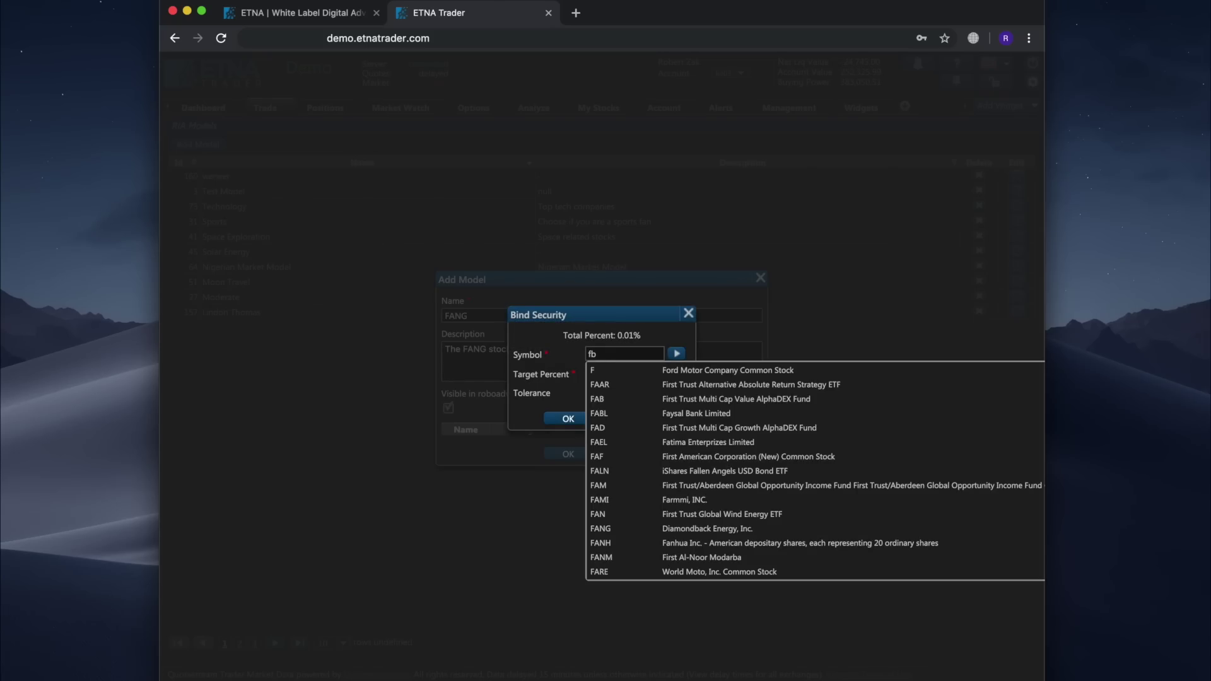
pyautogui.click(620, 372)
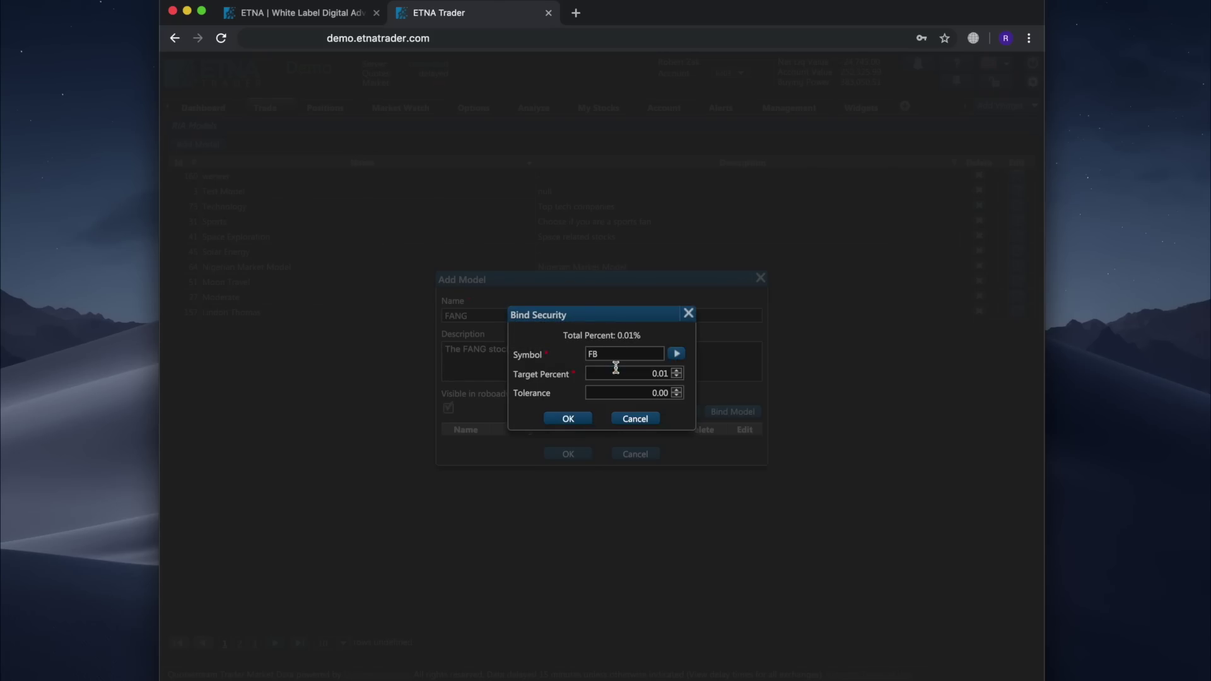
pyautogui.moveTo(624, 372); pyautogui.dragTo(687, 373)
pyautogui.write('20')
pyautogui.click(630, 391)
pyautogui.write('5')
pyautogui.click(677, 413)
pyautogui.click(567, 419)
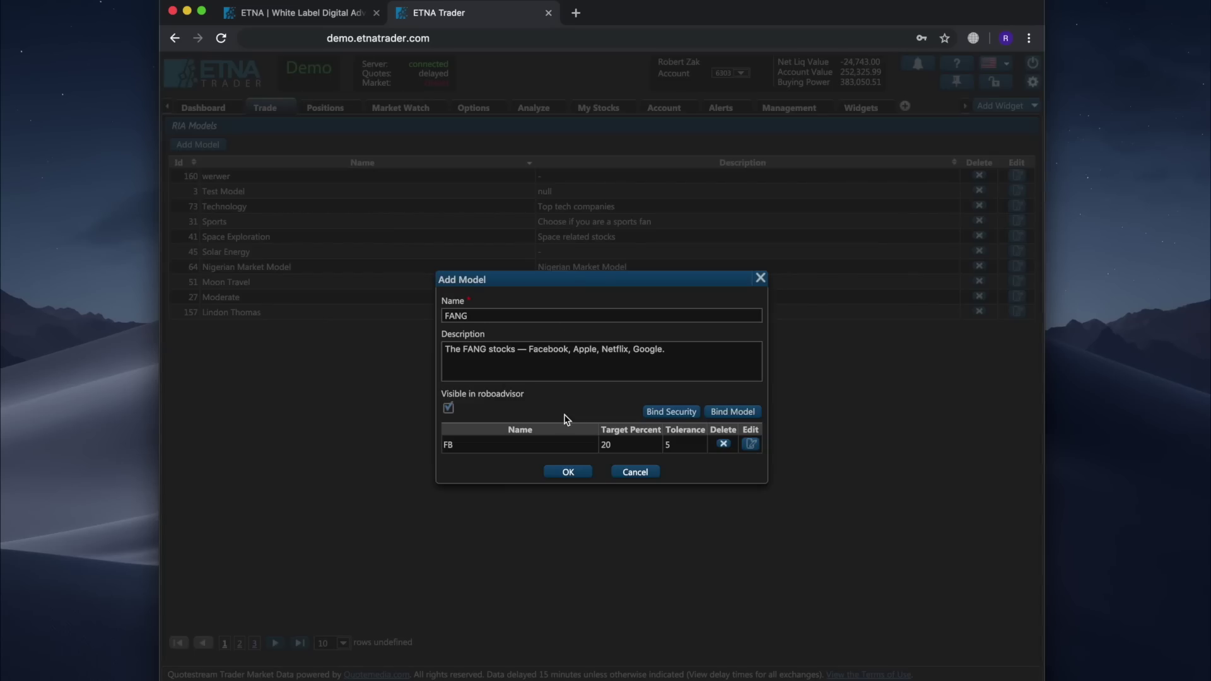
# - Bind AAPL and NFLX at 30 target percent each and GOOG at 20, all with a tolerance of 5
pyautogui.click(676, 417)
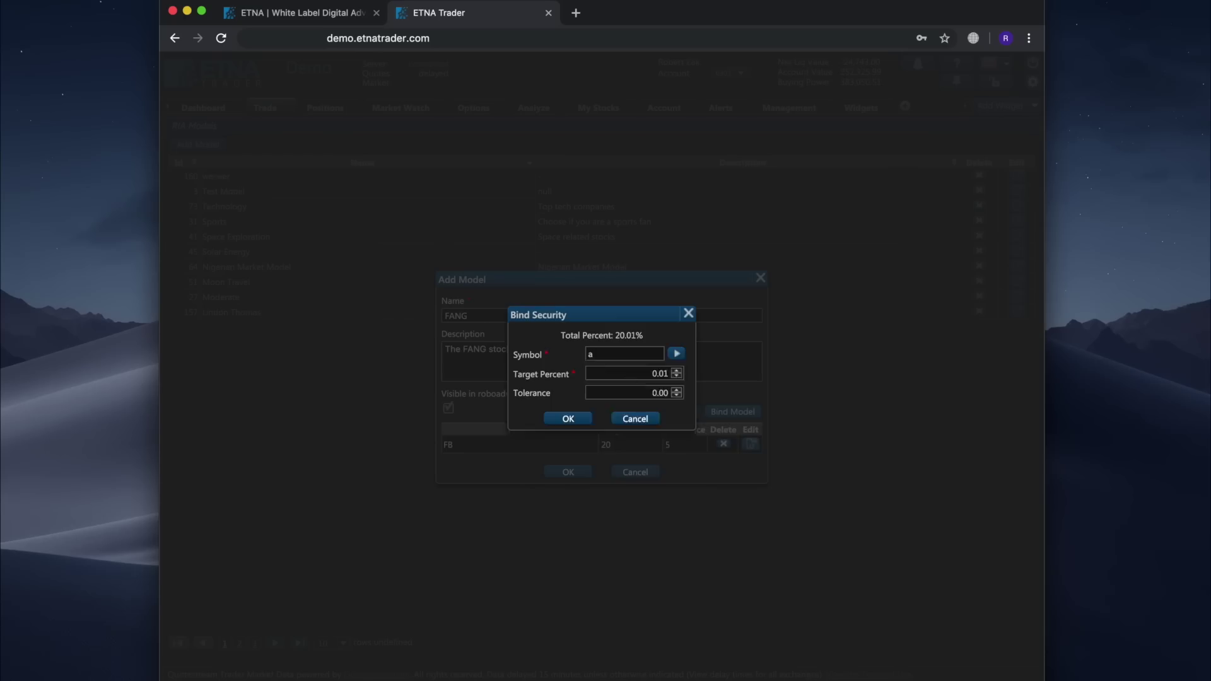
pyautogui.write('AAPL')
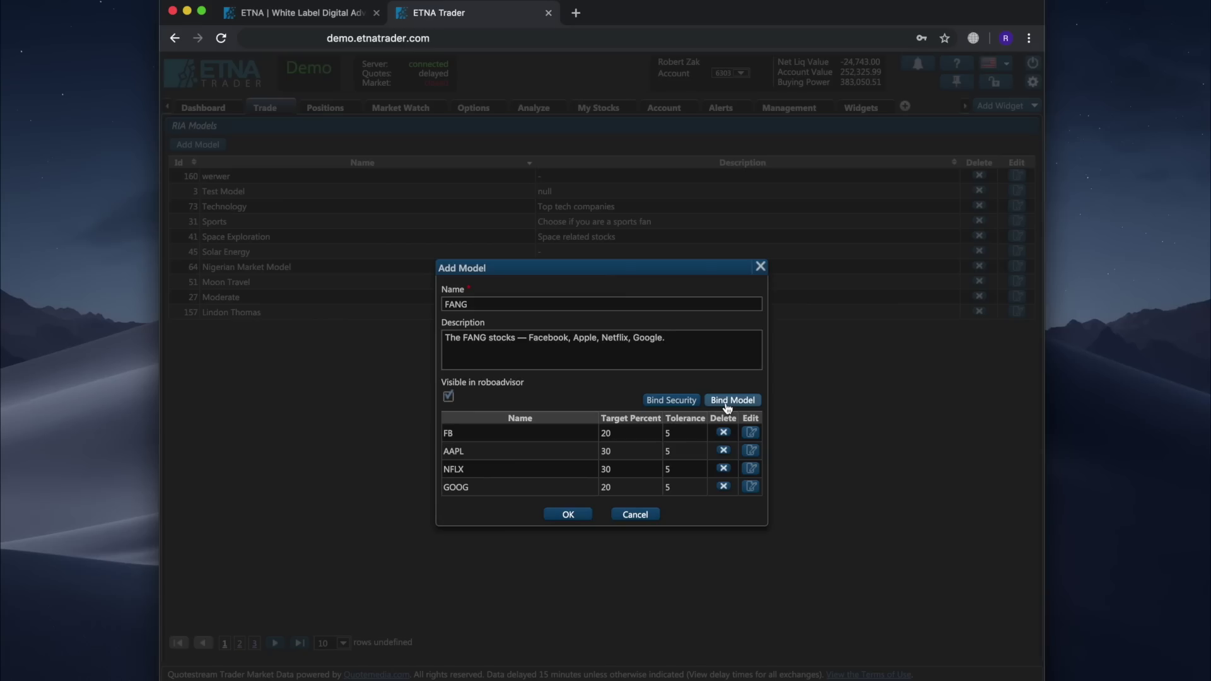
# - Look through the existing models offered for binding to the FANG model, without binding any of them
pyautogui.click(727, 404)
pyautogui.click(659, 358)
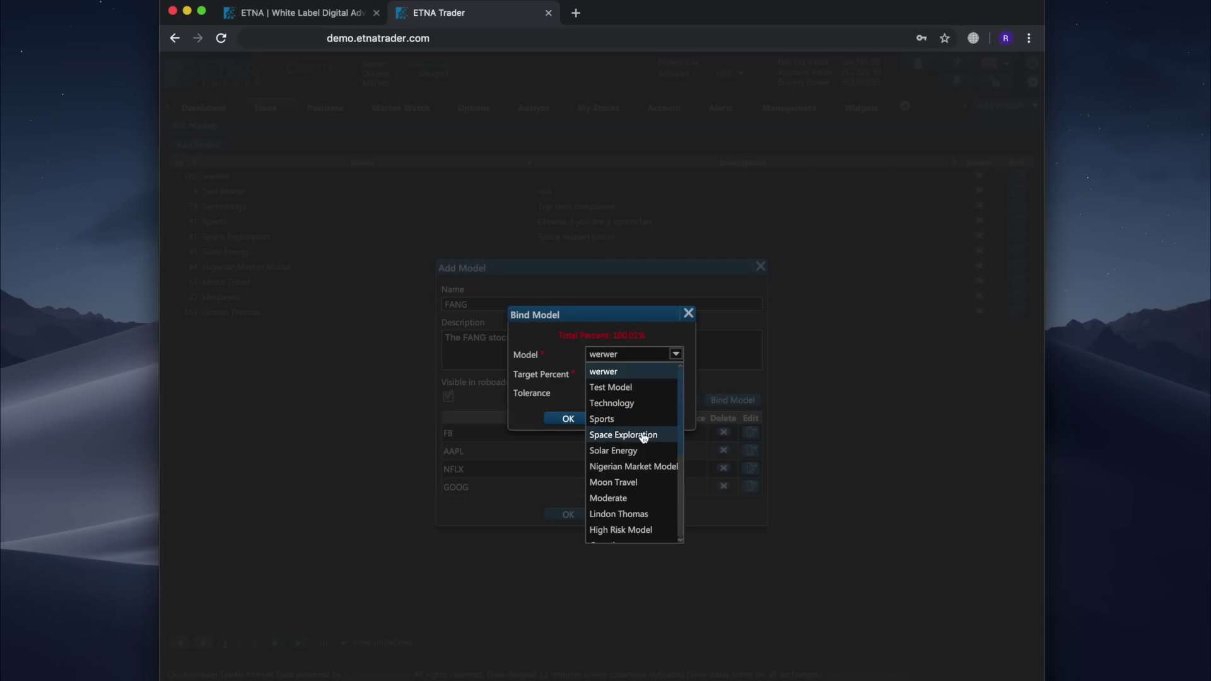
pyautogui.scroll(-5, 644, 482)
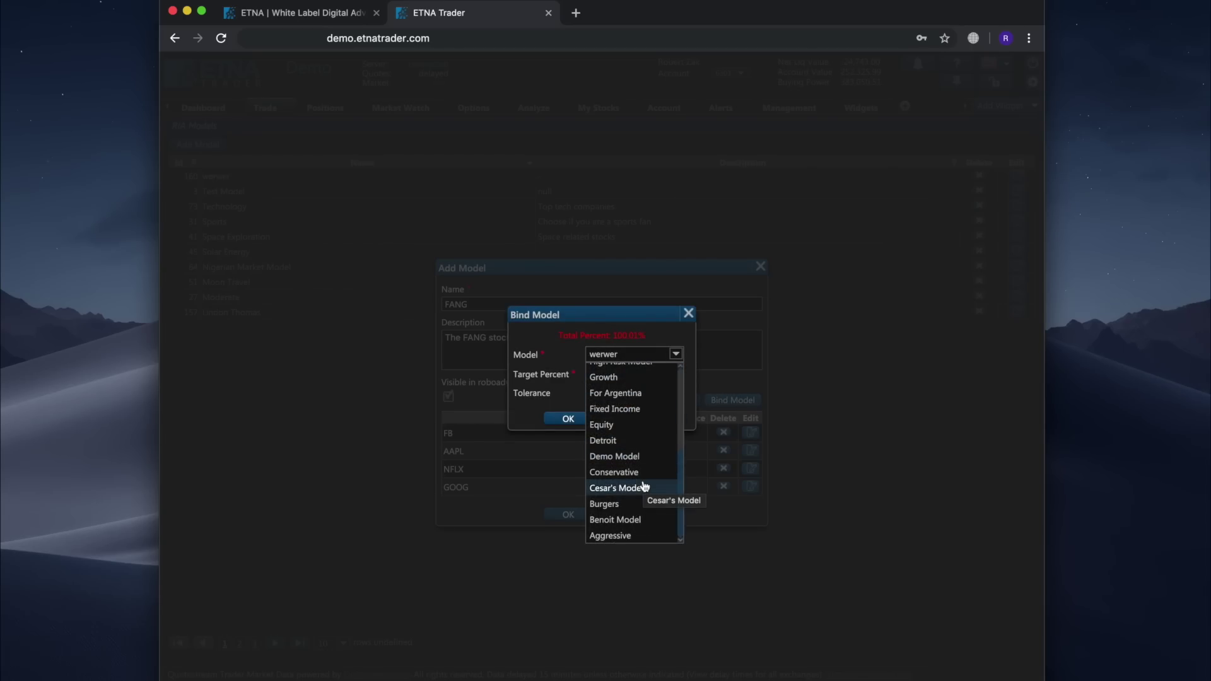
pyautogui.click(555, 395)
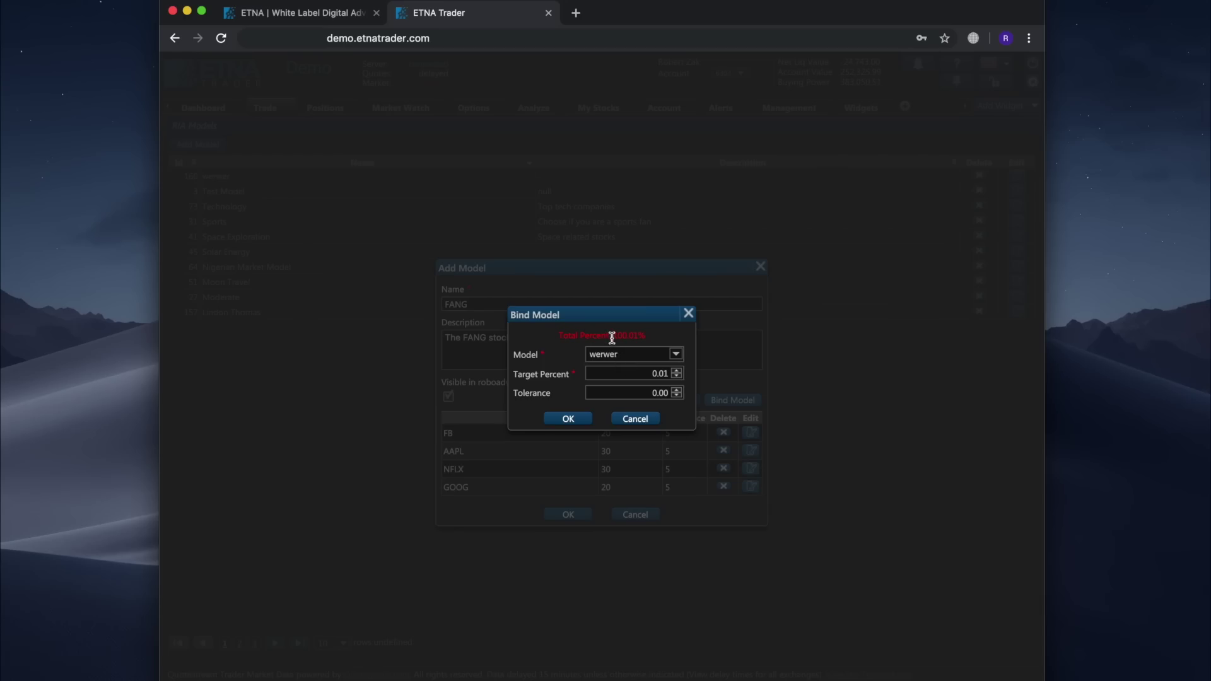
pyautogui.click(635, 419)
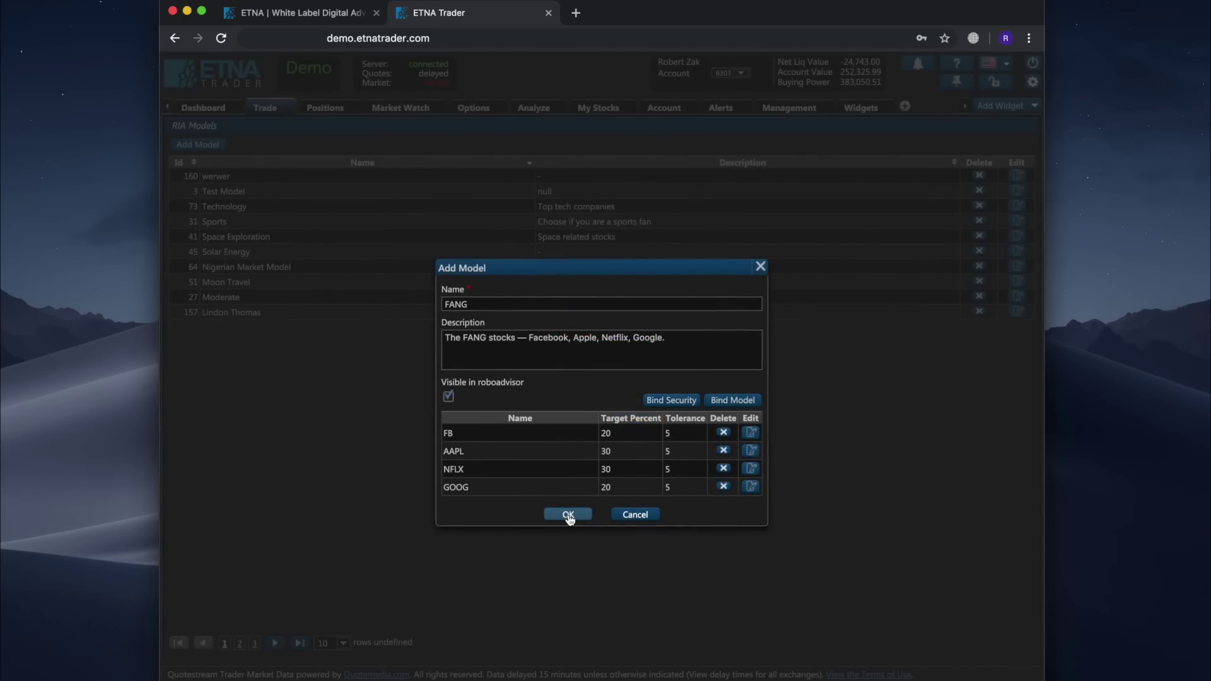
# - Save the FANG model and change the robo-advisor portfolio's model to FANG, confirming the change
pyautogui.click(569, 516)
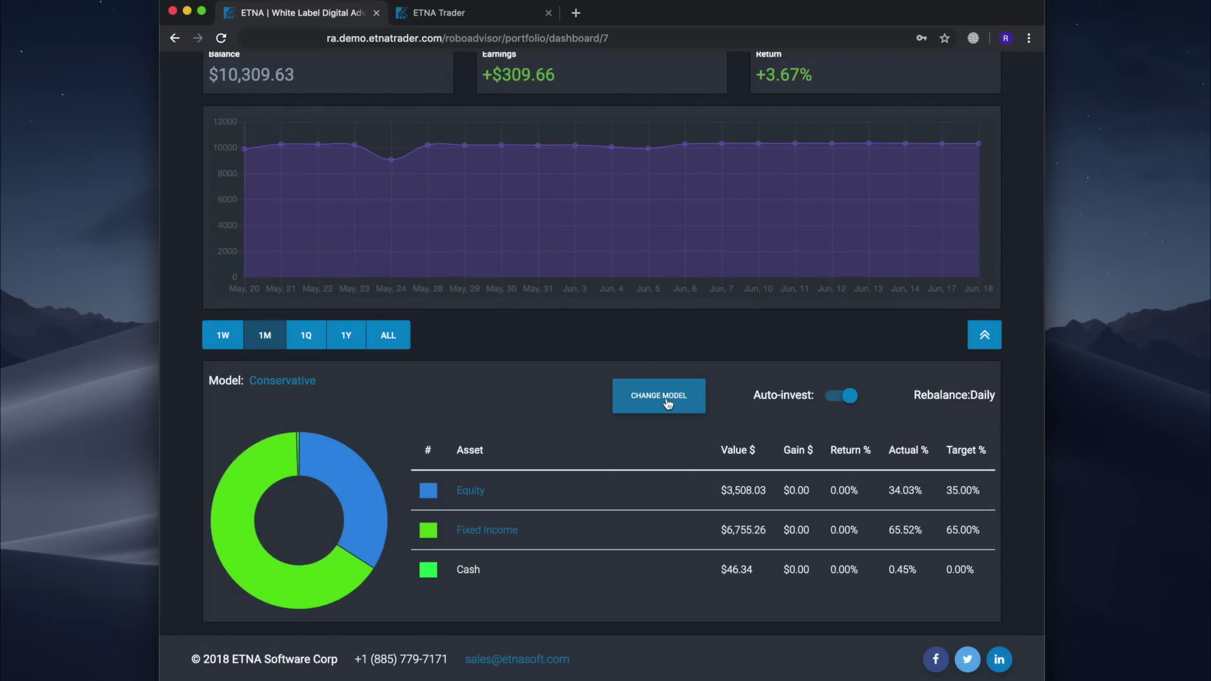
pyautogui.click(668, 403)
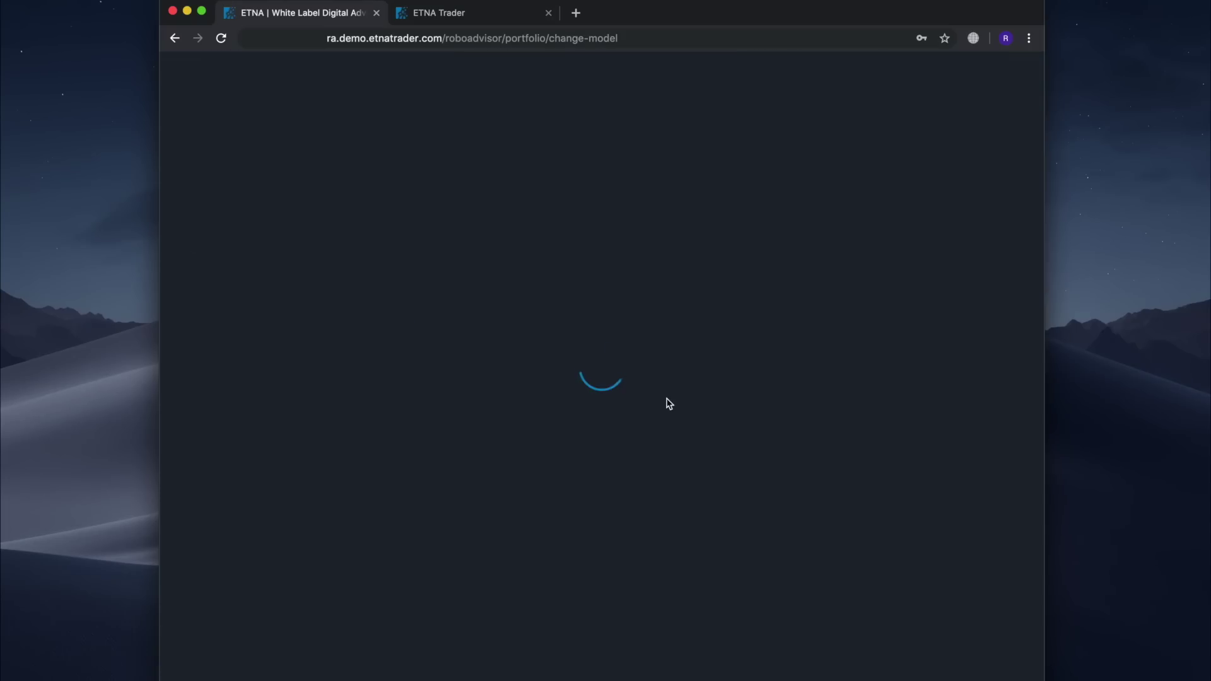
pyautogui.scroll(-3, 631, 403)
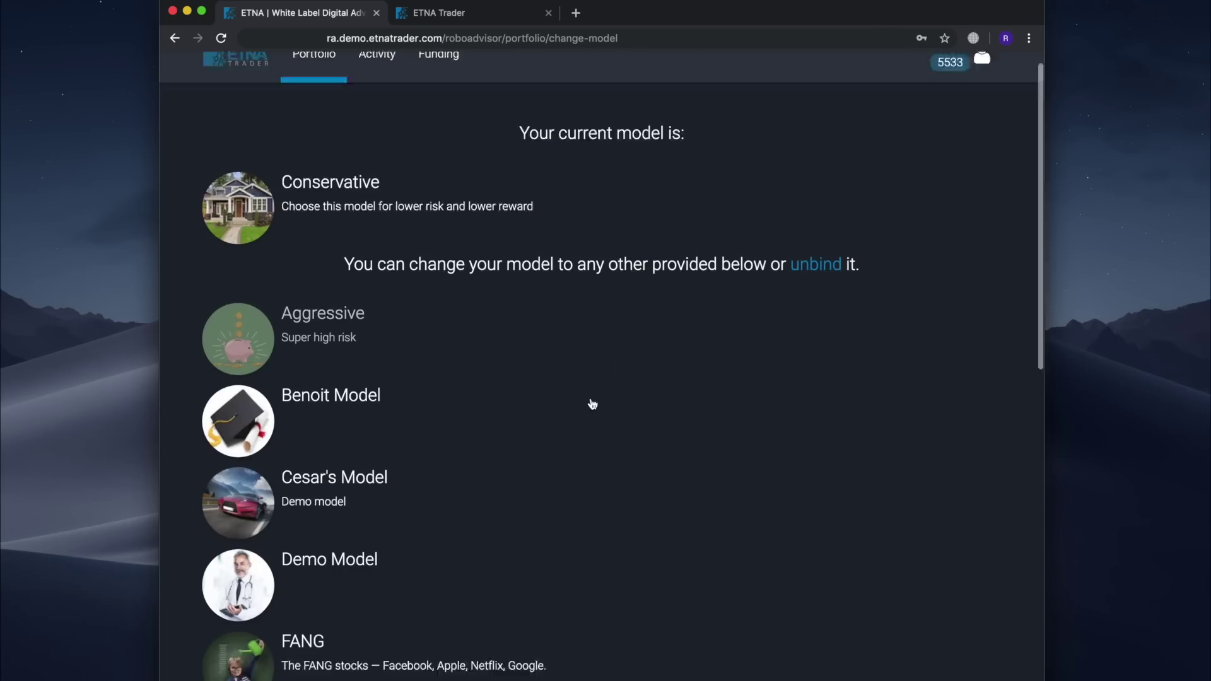
pyautogui.click(570, 489)
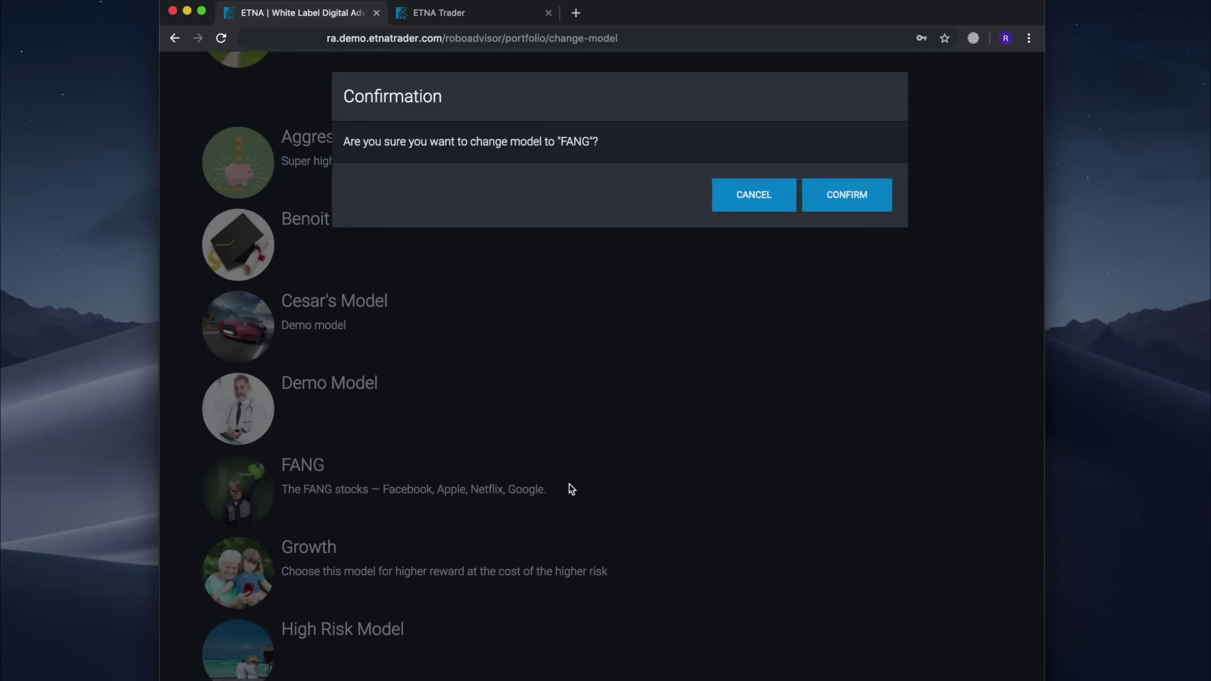
pyautogui.click(829, 194)
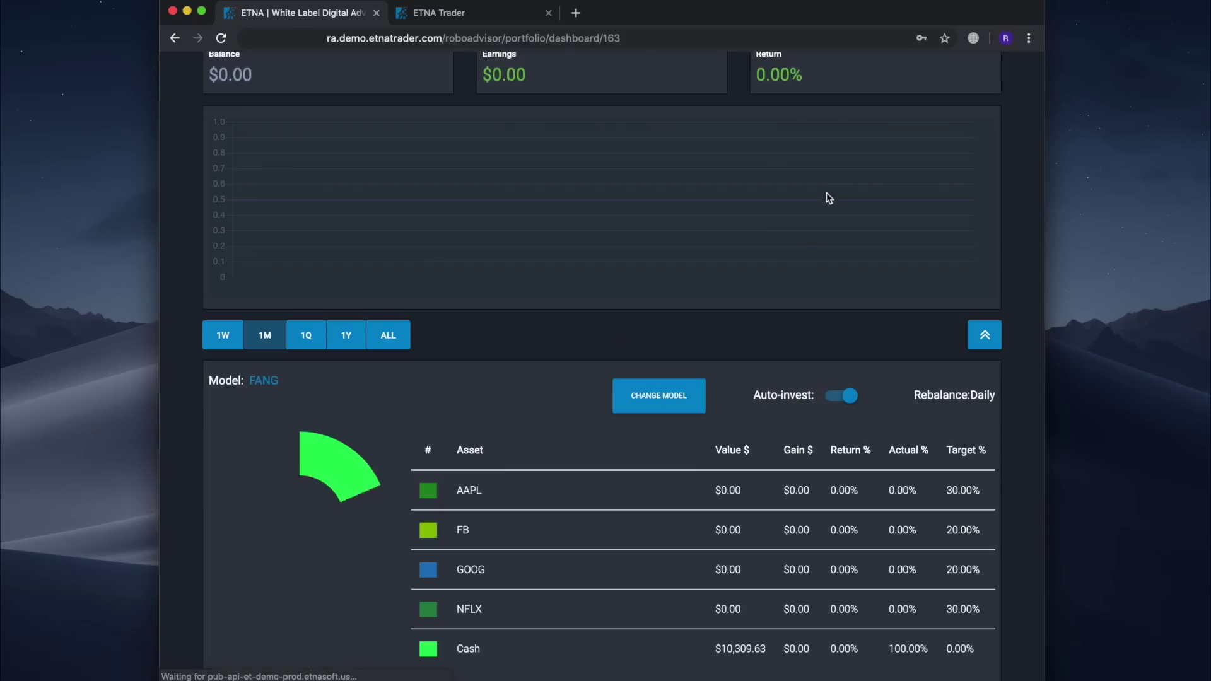
pyautogui.scroll(-2, 759, 315)
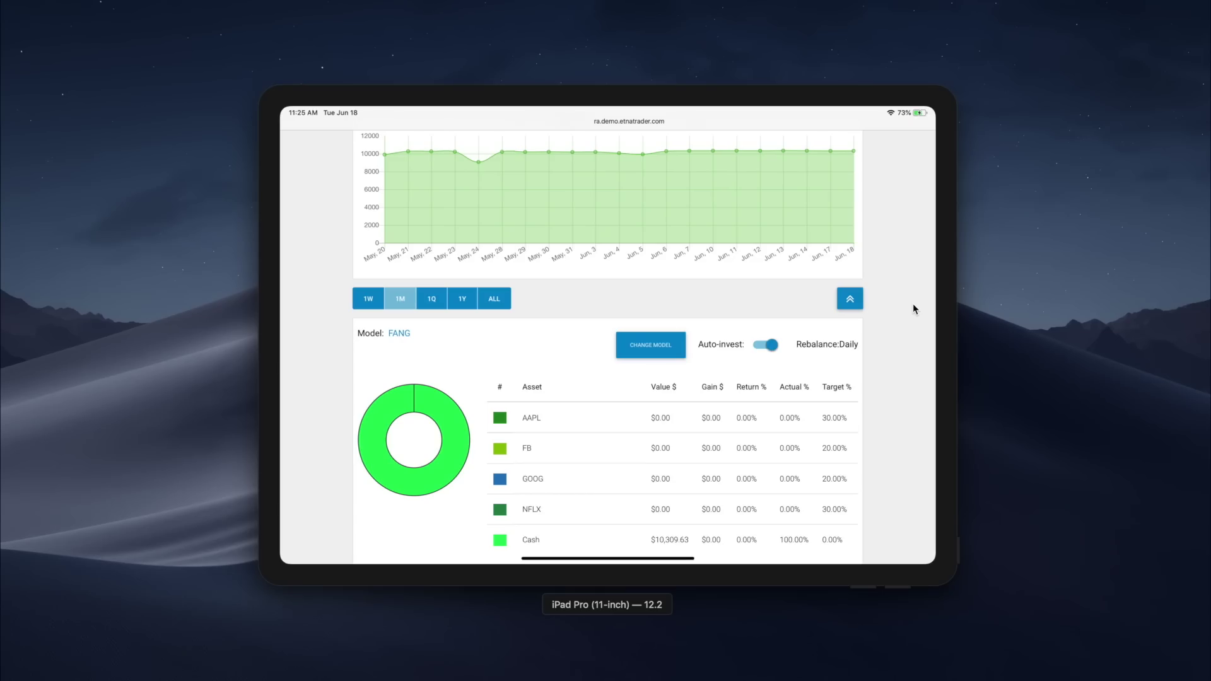
# - Review the portfolio, activity and funding pages on the iPad and switch the color schema to Dark in the appearance settings
pyautogui.scroll(-2, 899, 349)
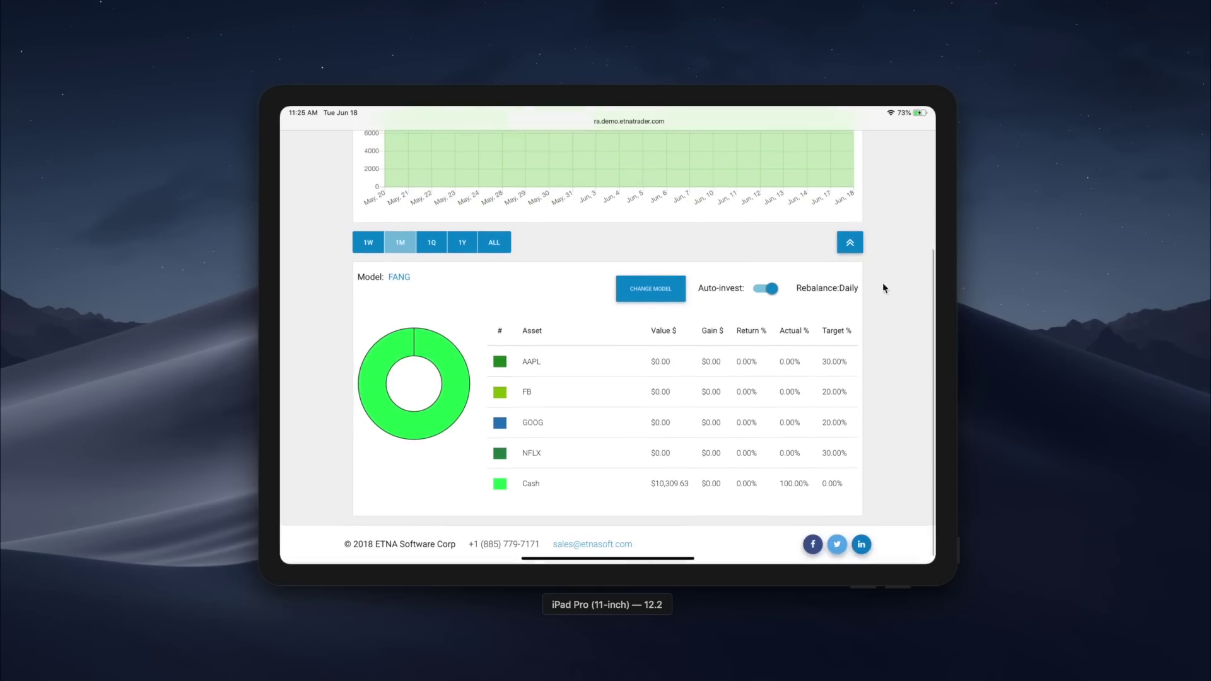
pyautogui.click(654, 294)
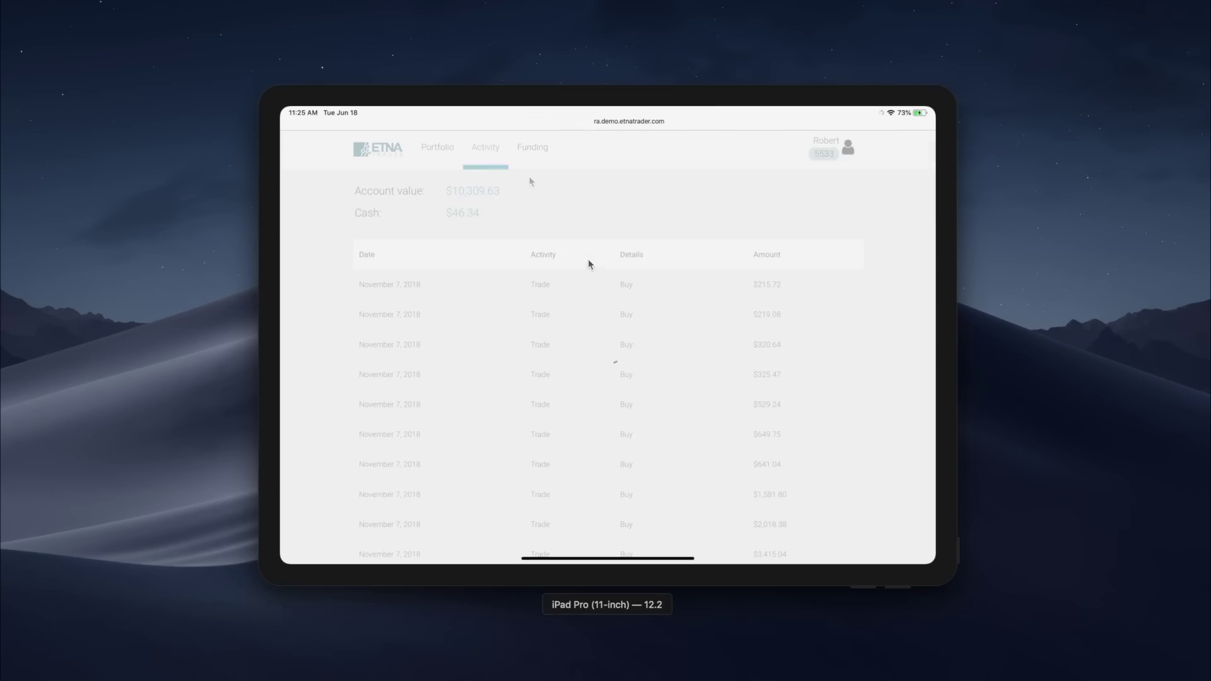
pyautogui.click(532, 151)
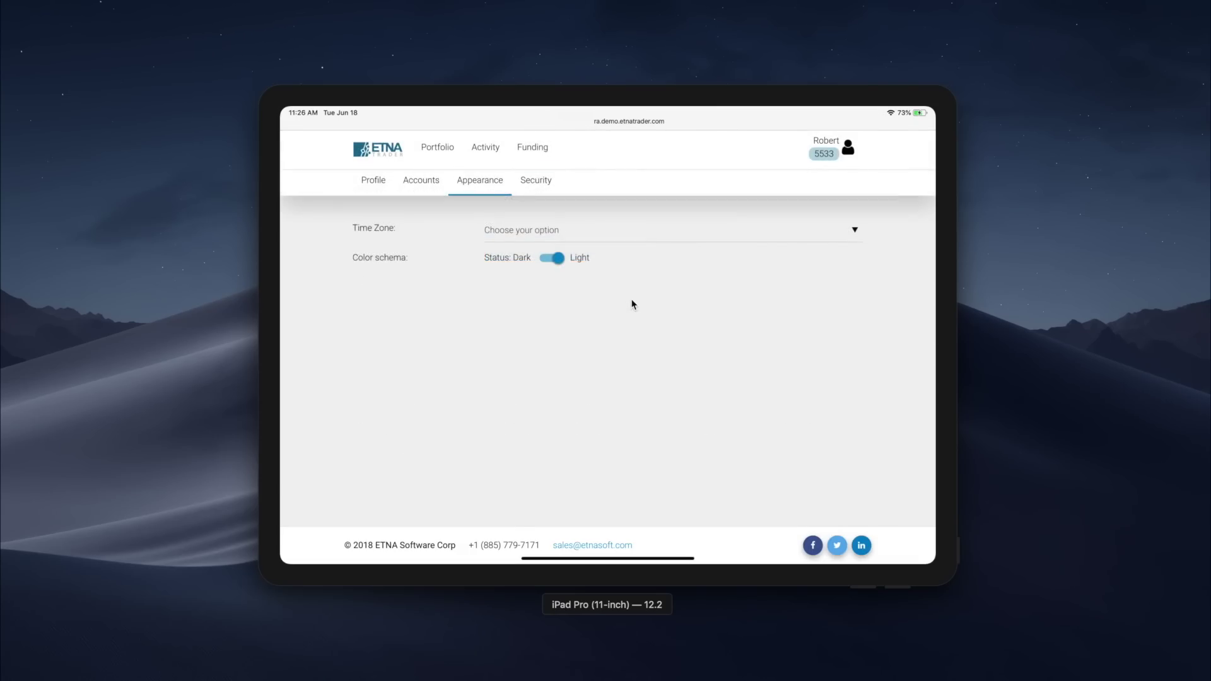
pyautogui.click(555, 259)
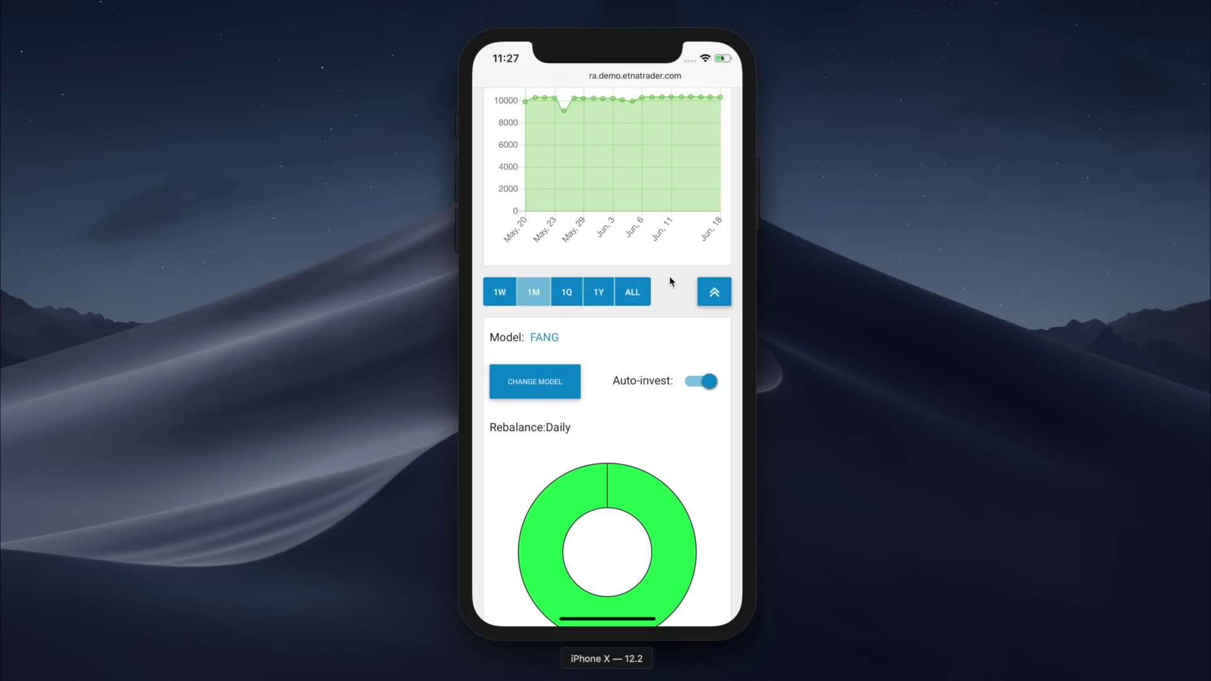
# - Examine the FANG portfolio's asset breakdown and the account's activity history on the iPhone
pyautogui.moveTo(669, 282); pyautogui.dragTo(661, 189)
pyautogui.scroll(-3, 661, 189)
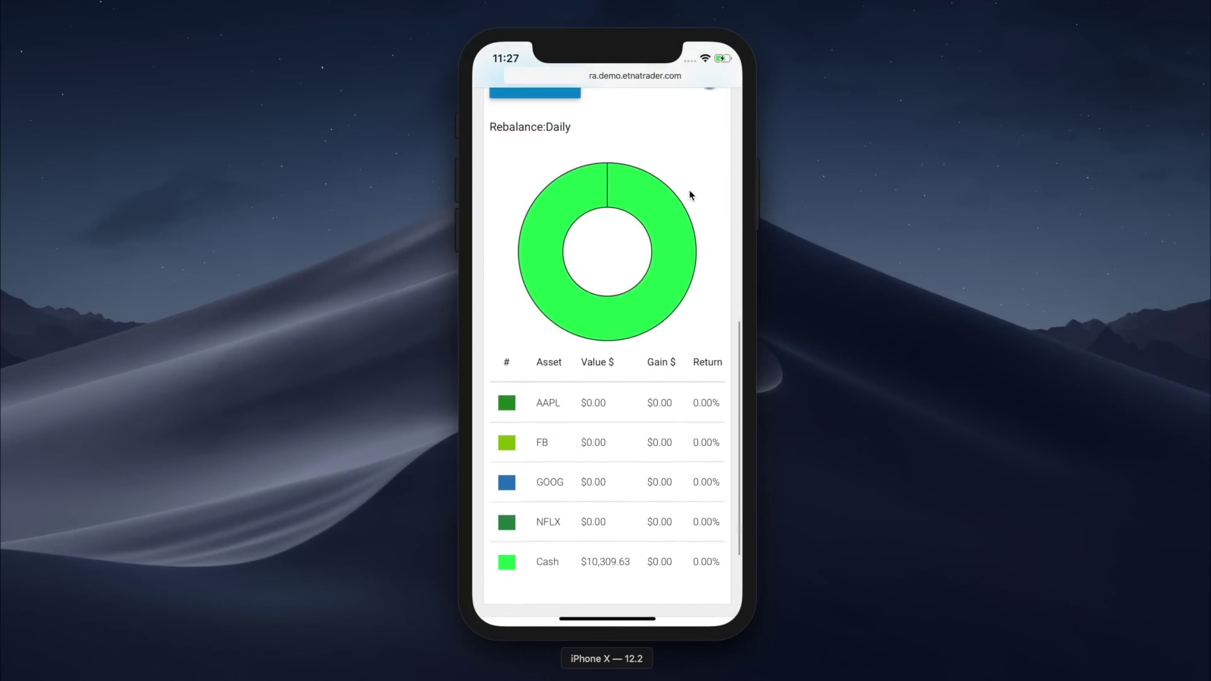
pyautogui.moveTo(692, 194); pyautogui.dragTo(684, 313)
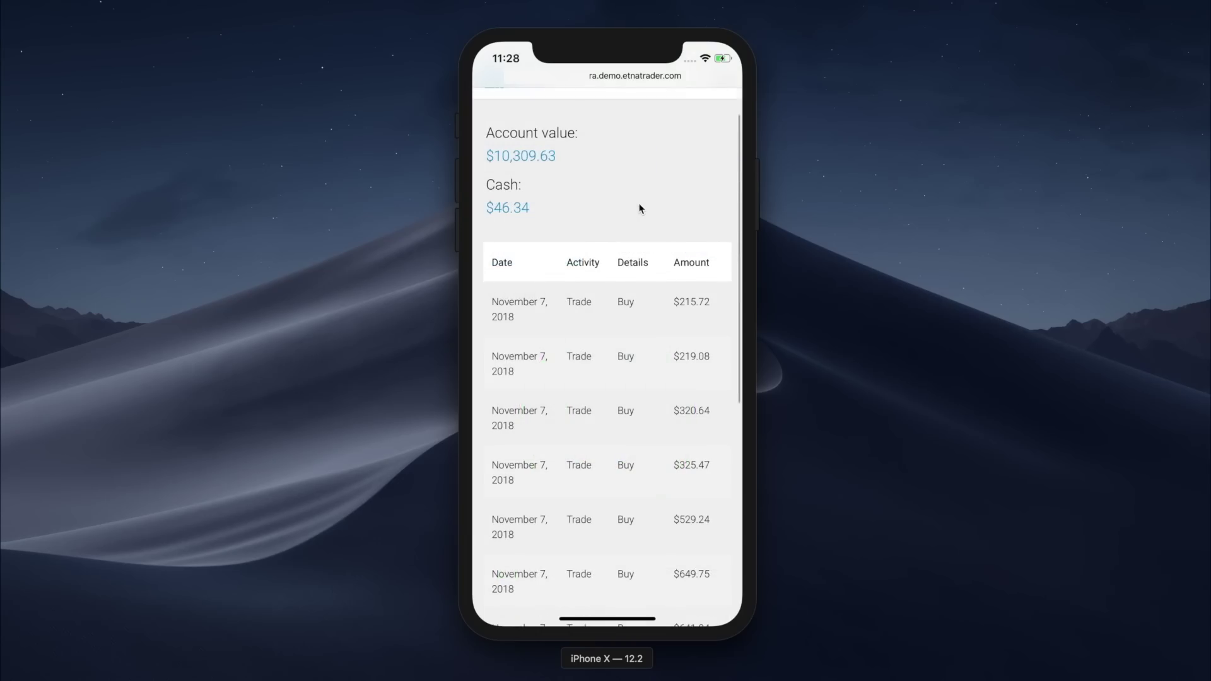
pyautogui.moveTo(641, 208); pyautogui.dragTo(645, 138)
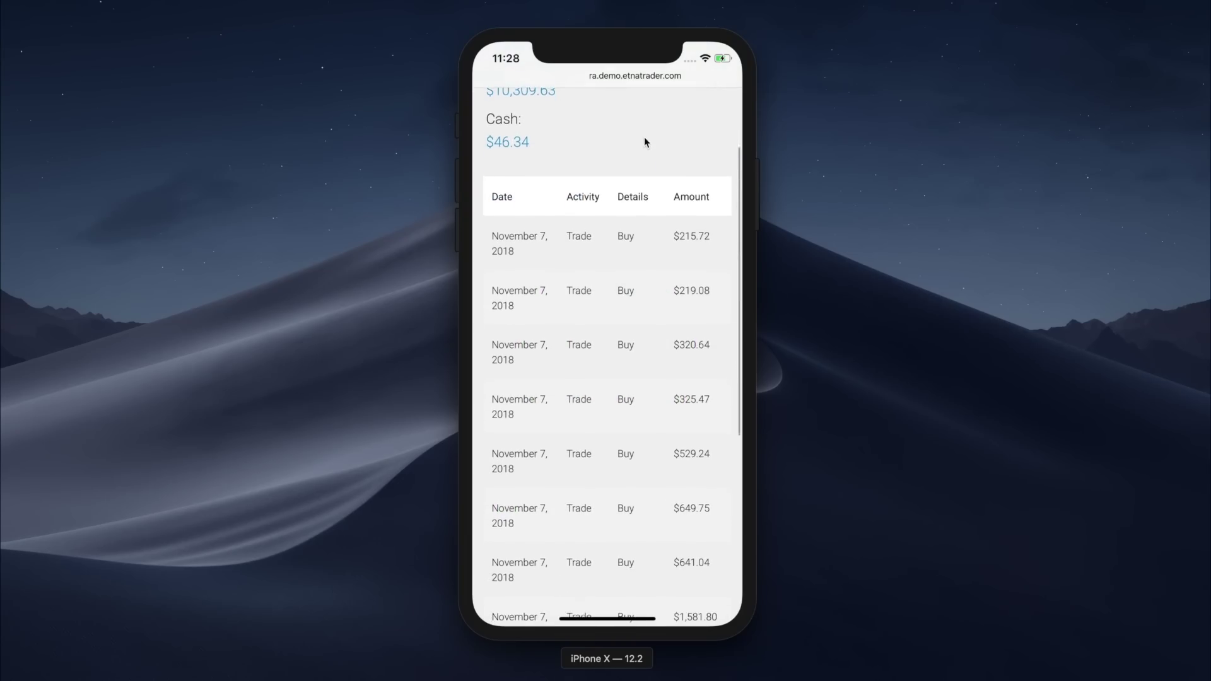
pyautogui.scroll(-2, 620, 270)
pyautogui.moveTo(622, 365); pyautogui.dragTo(621, 190)
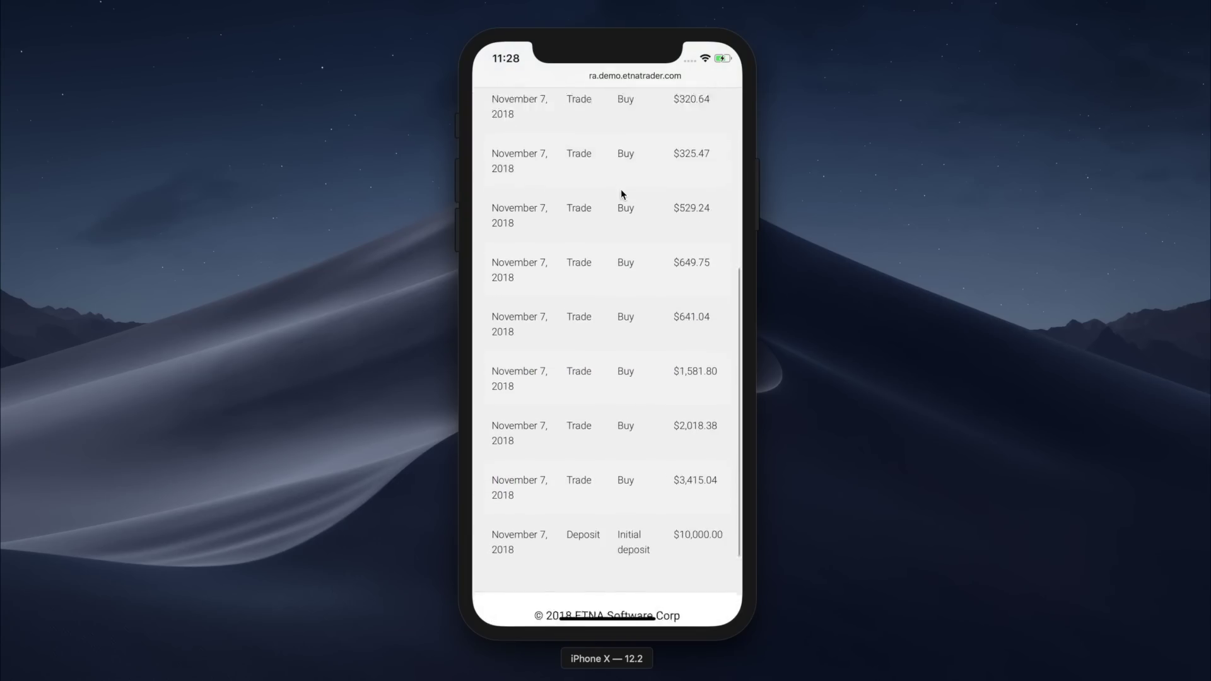